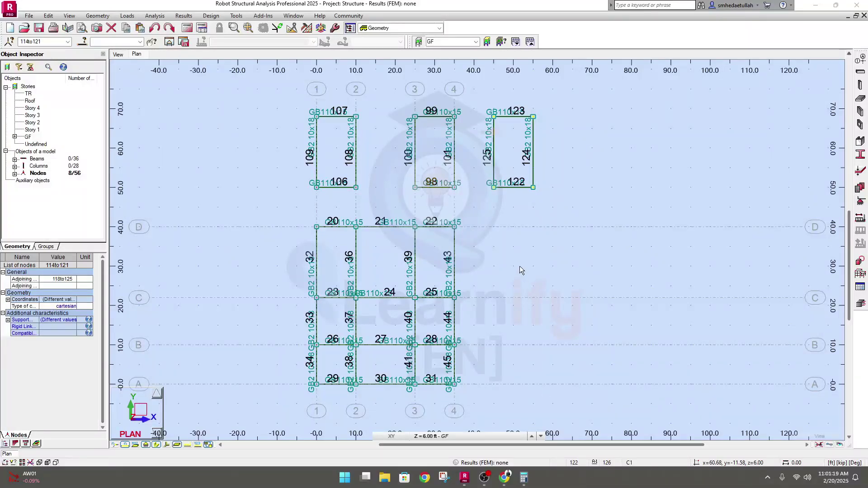
- Start a new floor definition and set its calculation model to Shell
middle_click_drag(476, 259, 476, 259)
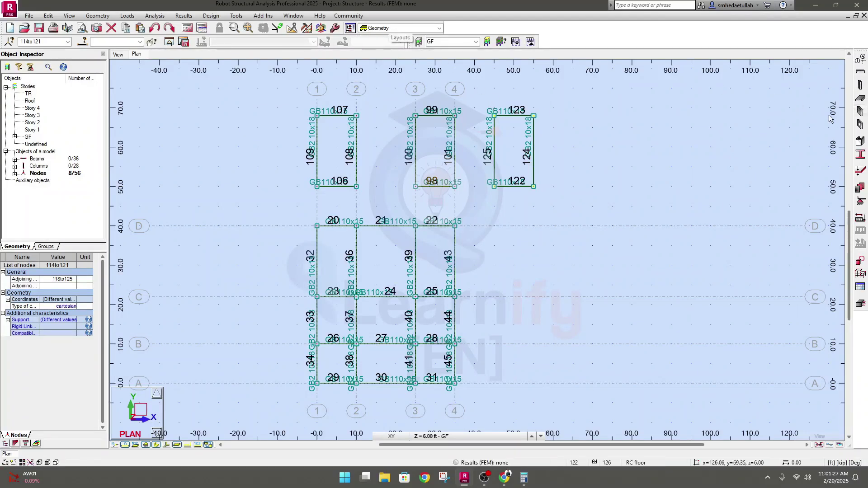
left_click(859, 100)
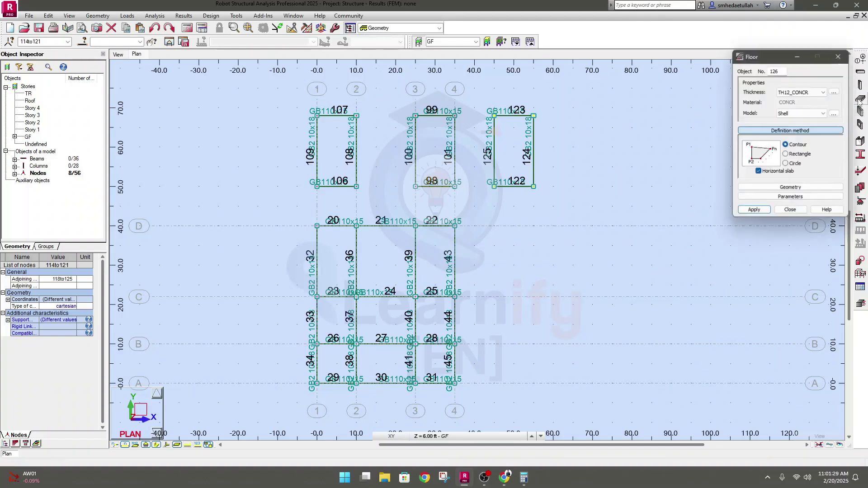
left_click_drag(781, 58, 656, 96)
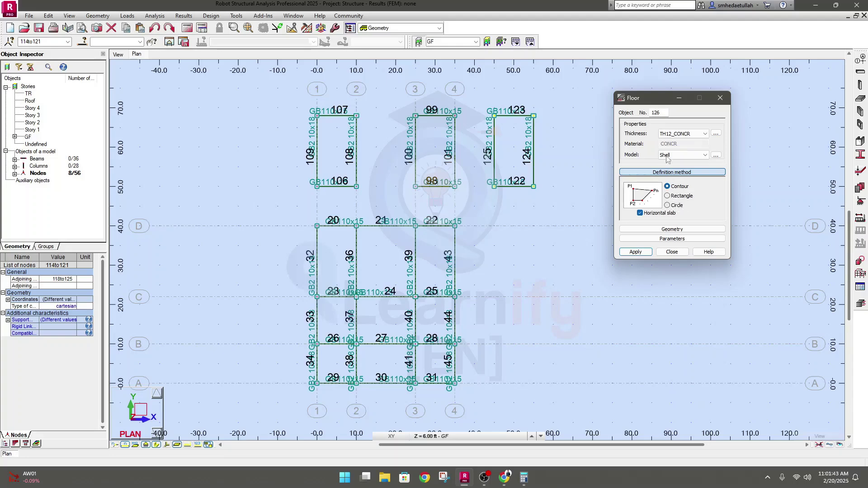
left_click(703, 156)
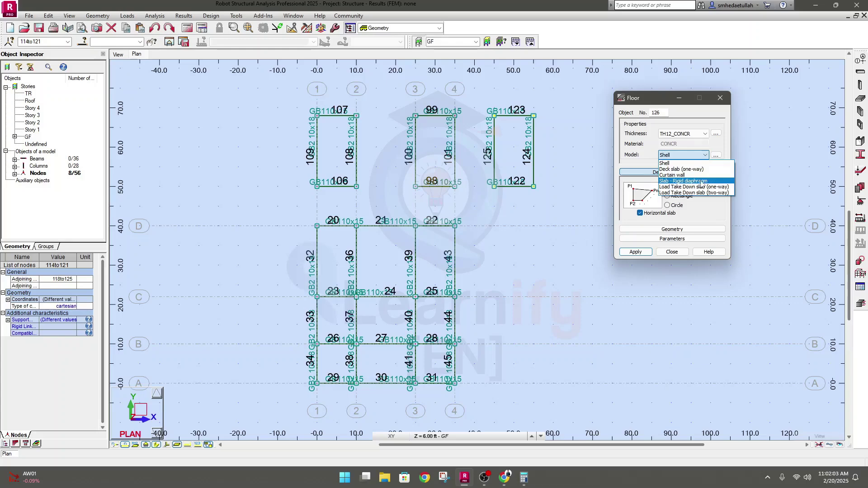
left_click(671, 165)
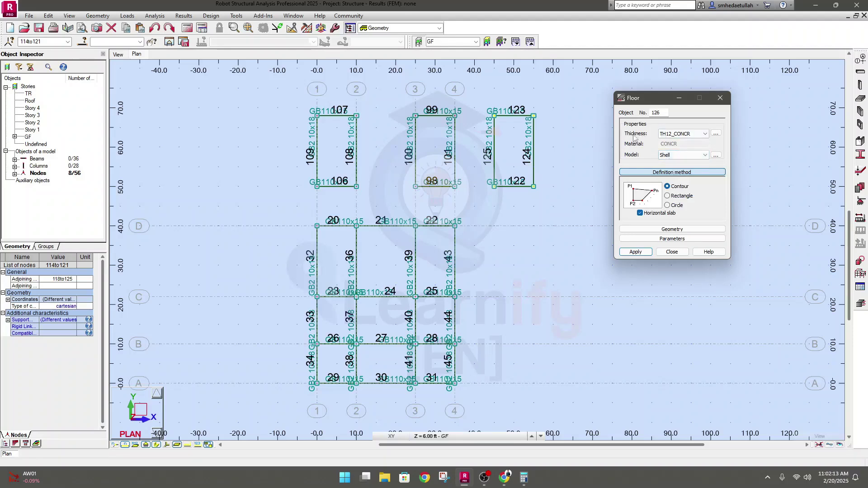
- Define a new homogeneous floor thickness labelled T5 with a value of 5 in
left_click(703, 135)
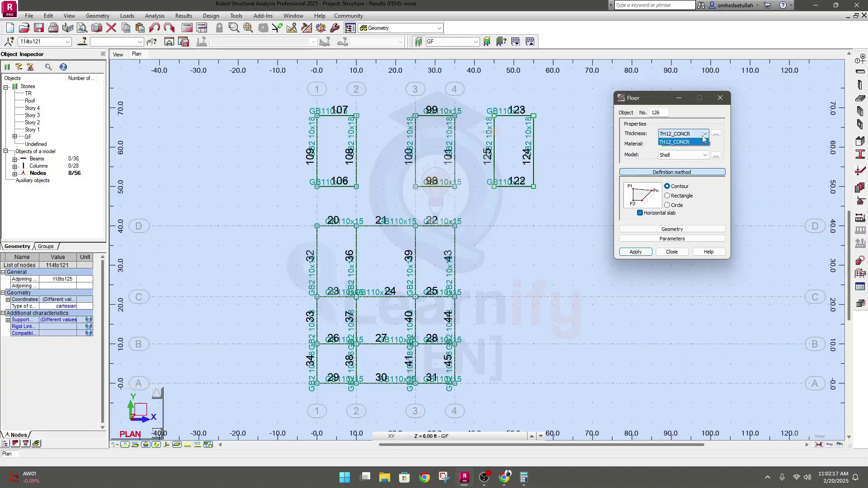
left_click(679, 142)
left_click(716, 134)
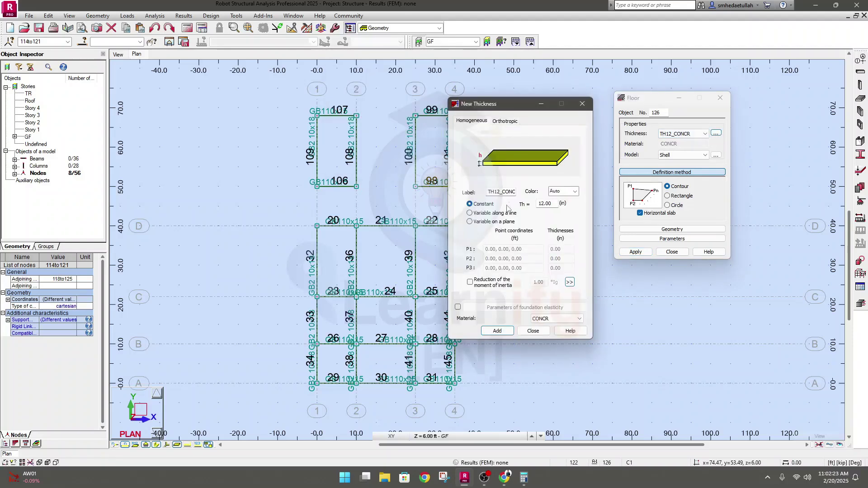
double_click(537, 203)
double_click(515, 191)
type("T")
type("S")
double_click(549, 205)
type("5")
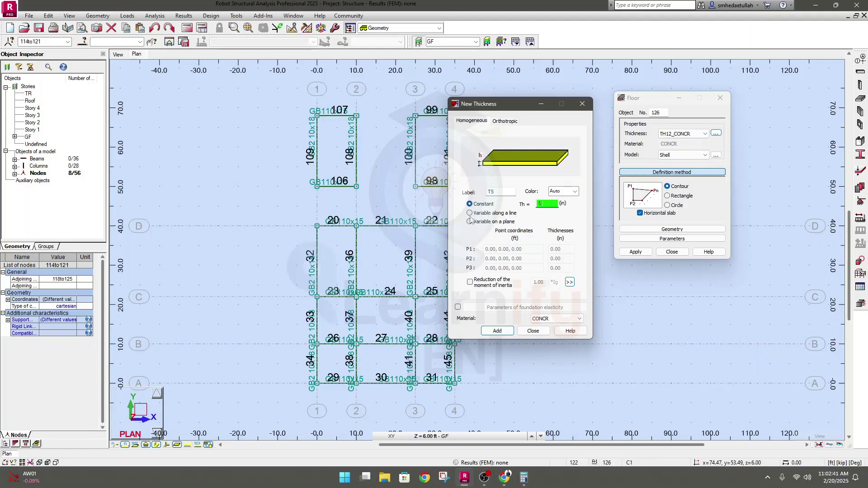
- Preview the thickness options variable along a line and variable on a plane, and return to constant thickness
left_click(469, 213)
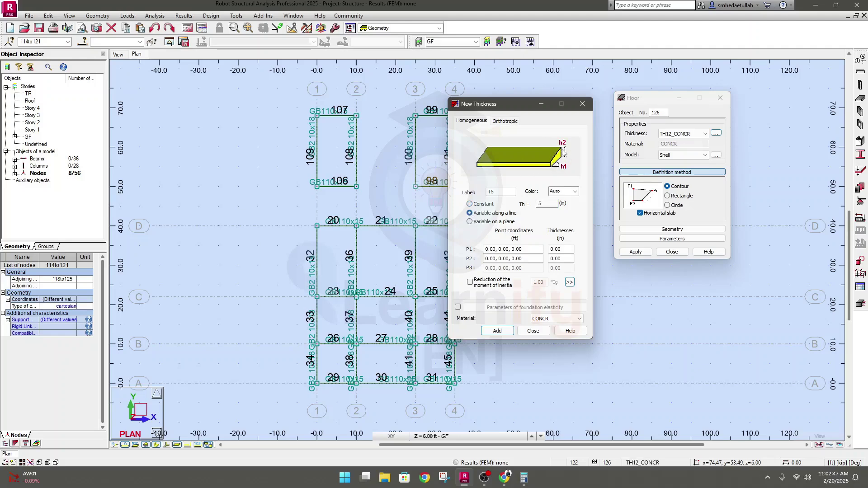
left_click(495, 222)
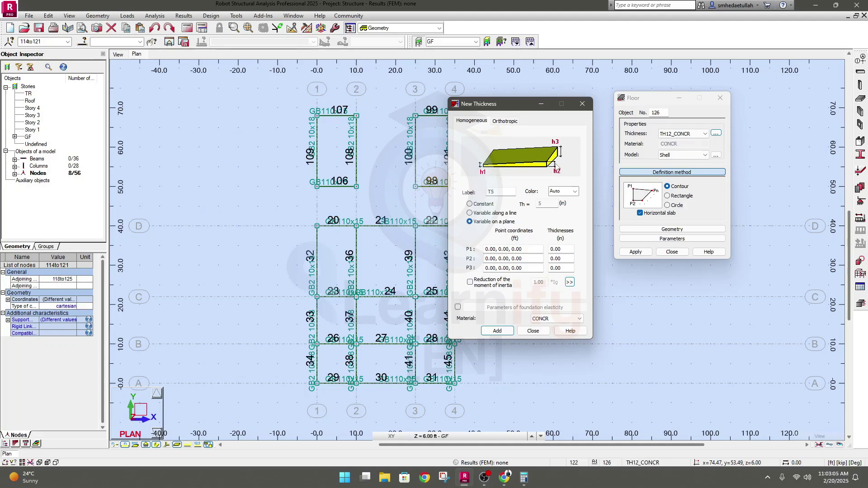
left_click(471, 204)
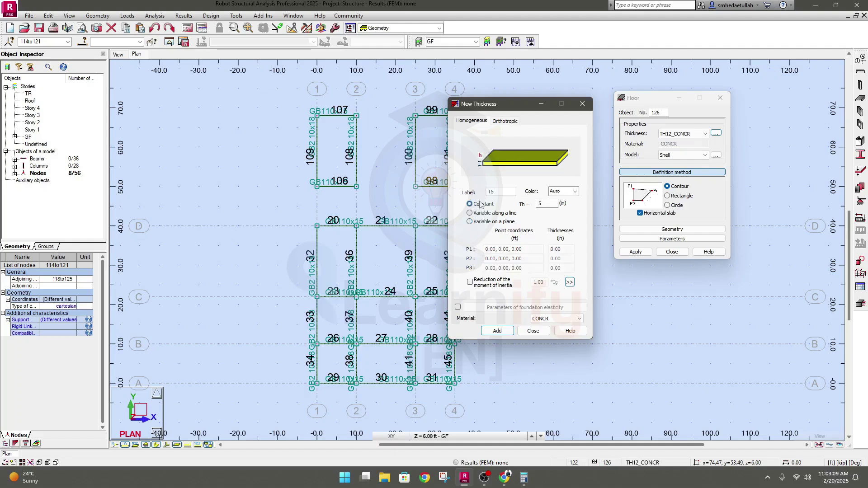
double_click(554, 203)
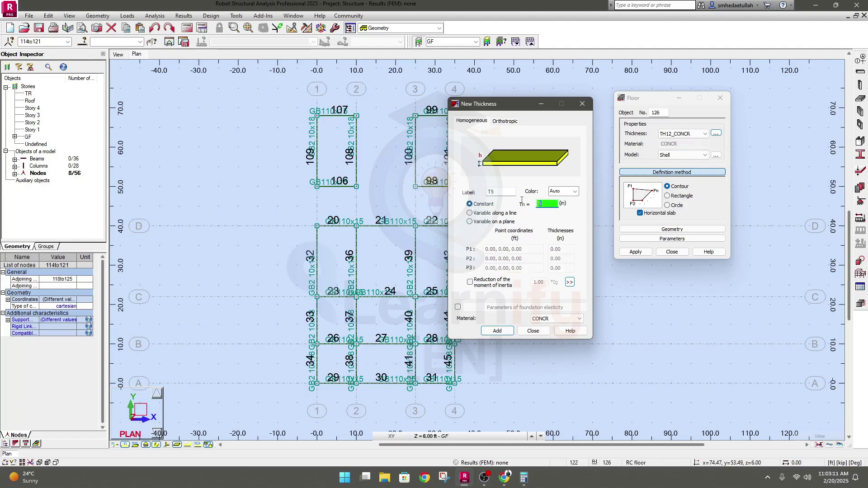
- Examine the moment of inertia reduction and the orthotropic thickness settings, and leave the reduction disabled
left_click(472, 287)
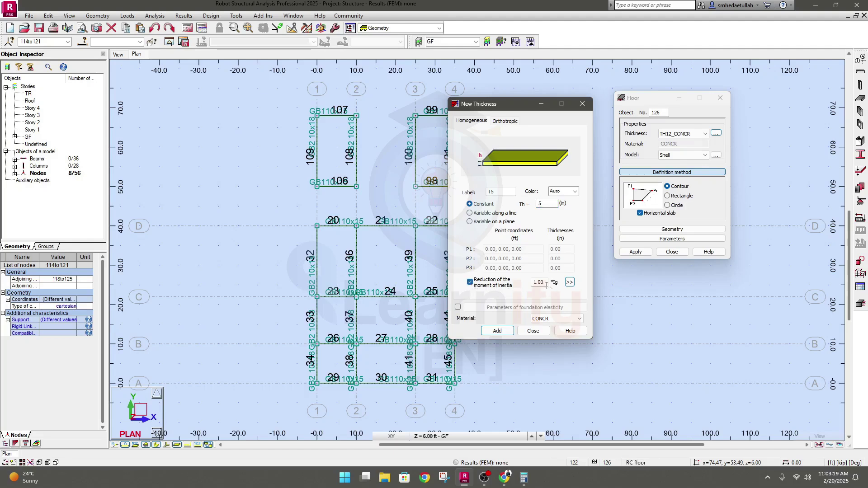
left_click_drag(546, 282, 536, 281)
double_click(539, 282)
key("ctrl+Tab")
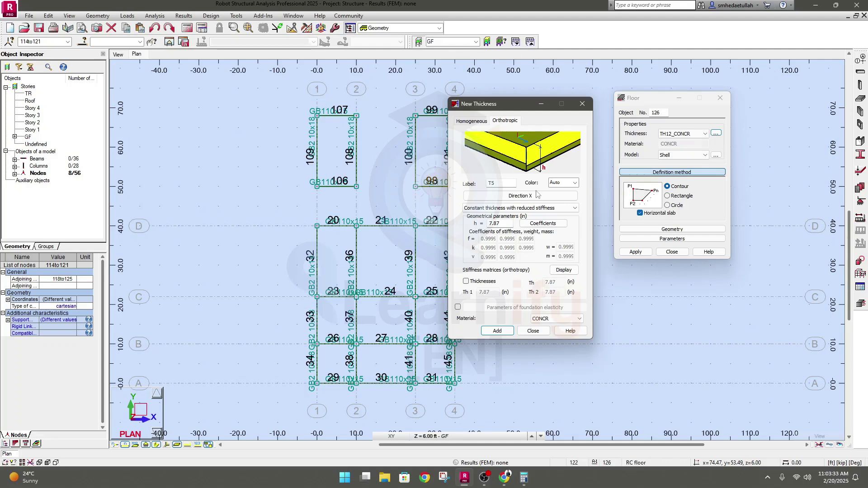
left_click(482, 121)
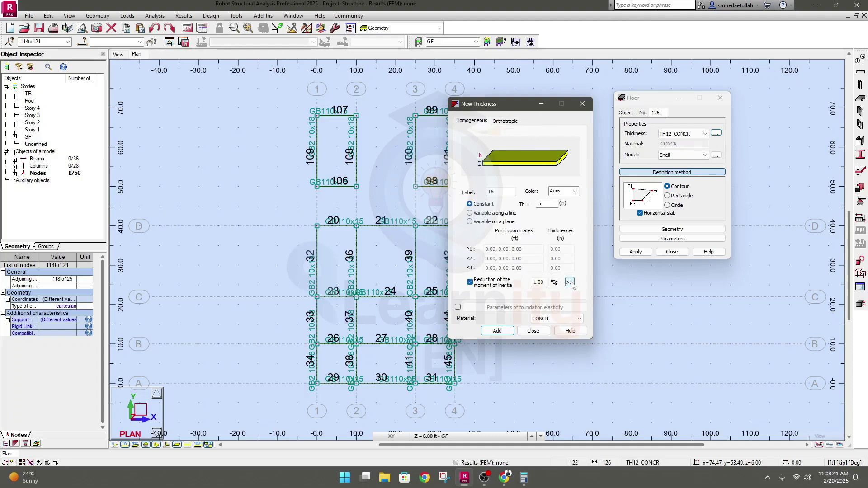
left_click(503, 121)
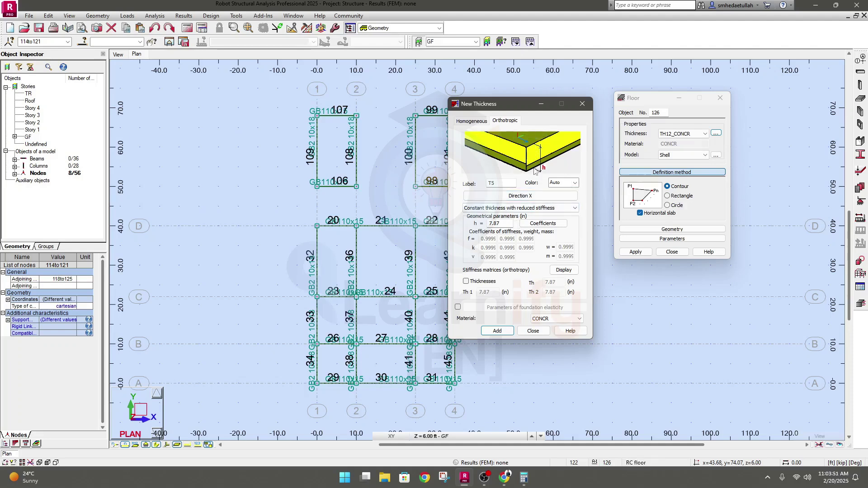
left_click(471, 122)
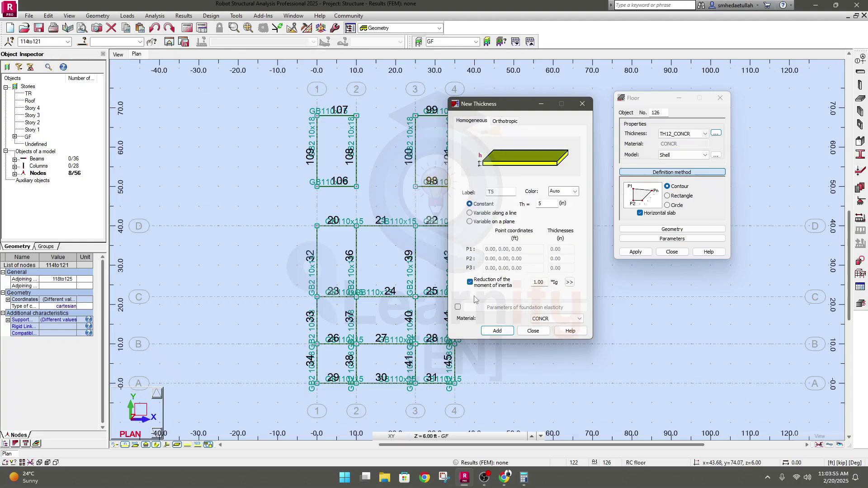
double_click(546, 282)
left_click(470, 283)
- Enable the foundation elasticity parameters, examine their coefficients, and disable them again
left_click(458, 308)
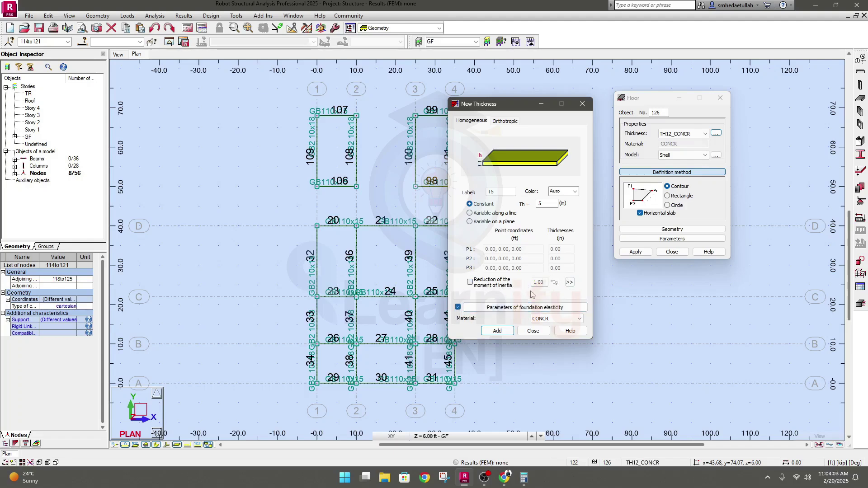
left_click(526, 308)
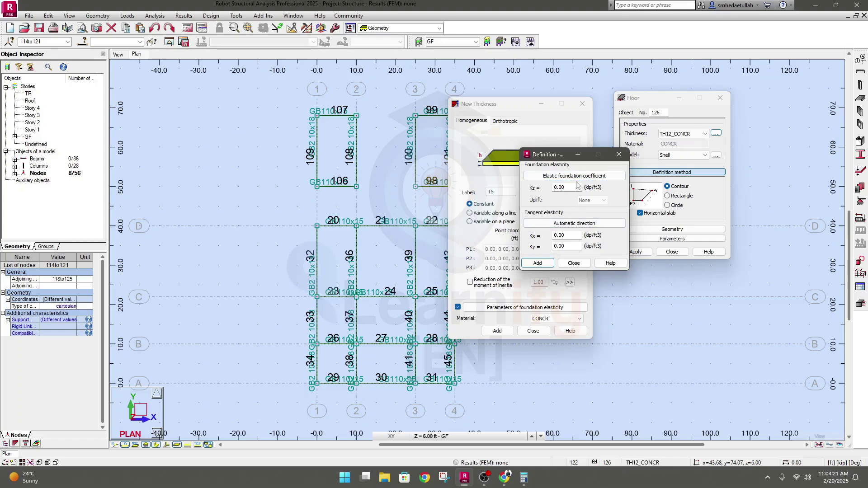
left_click(577, 264)
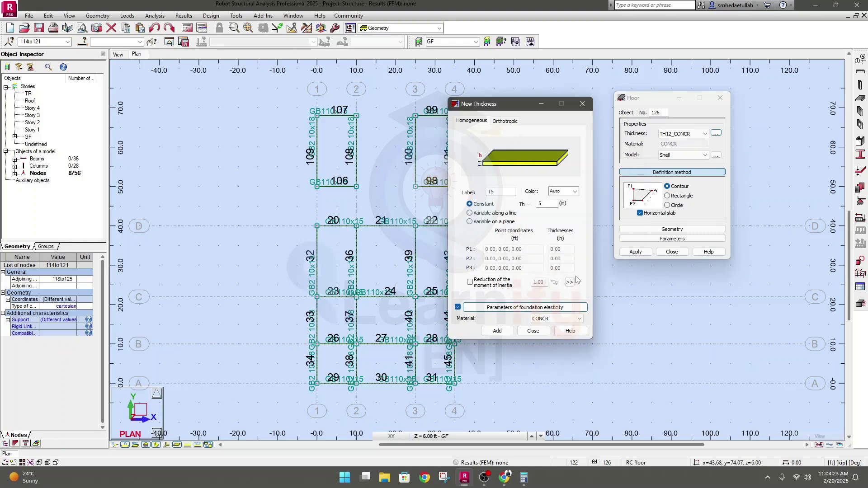
left_click(458, 307)
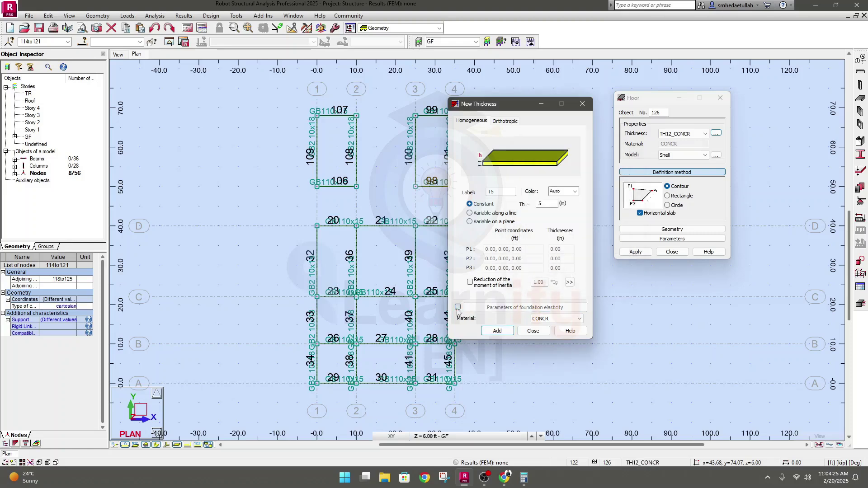
- Assign the f'c 2.8 material to the T5 thickness and add it to the project
left_click(562, 319)
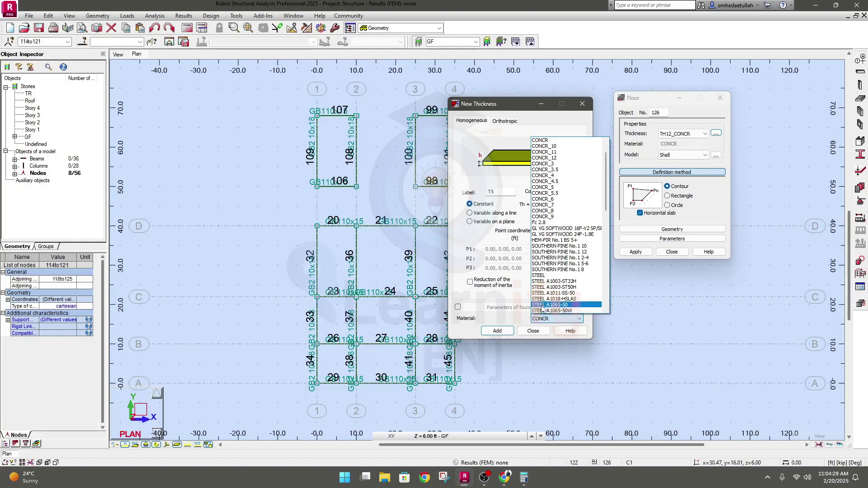
scroll(543, 235, "up", 1)
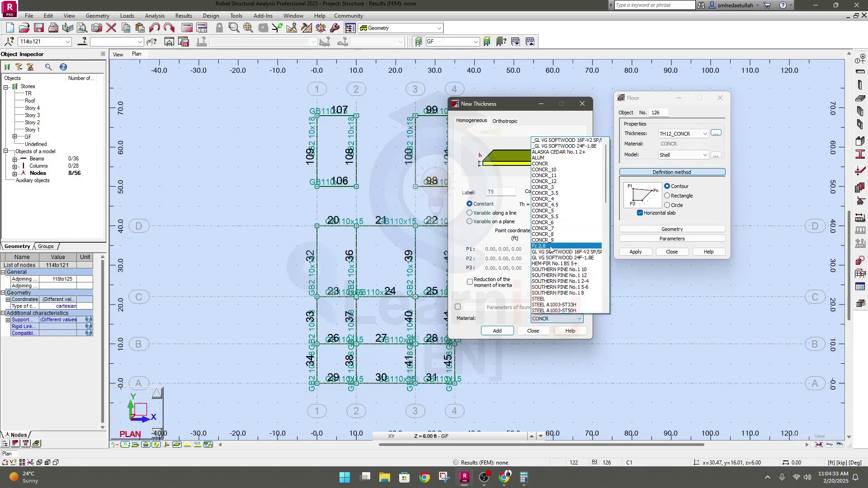
left_click(552, 247)
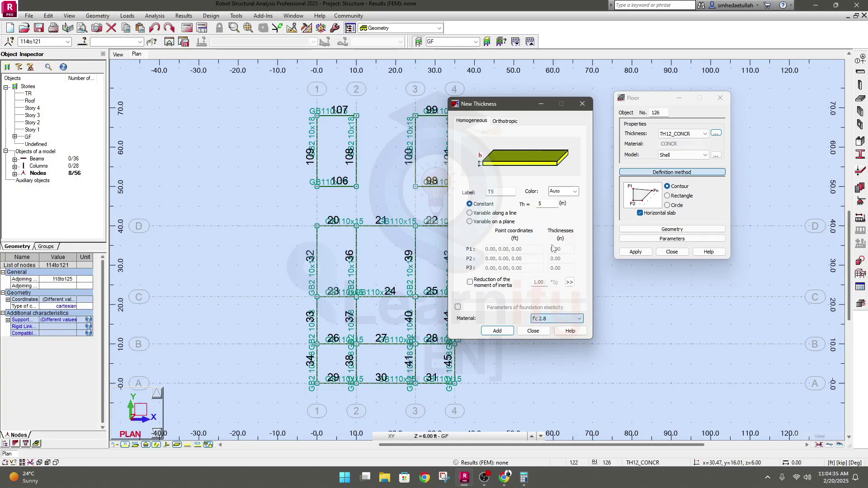
scroll(556, 235, "up", 6)
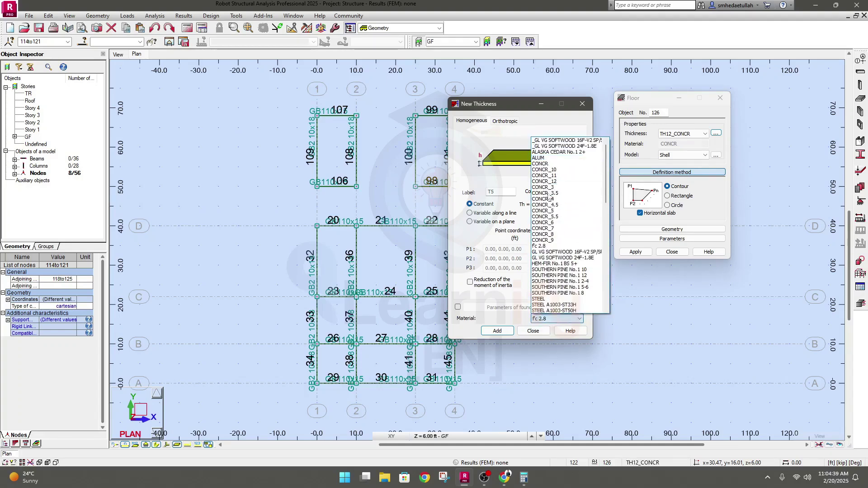
left_click(506, 271)
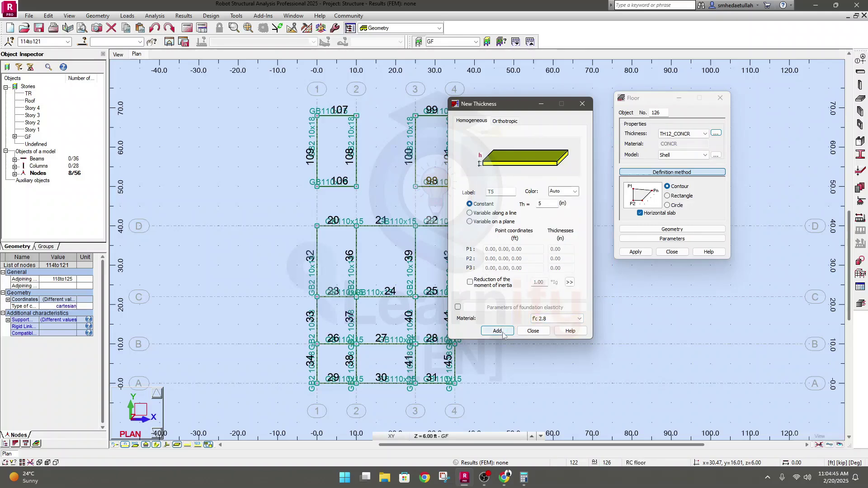
left_click(532, 332)
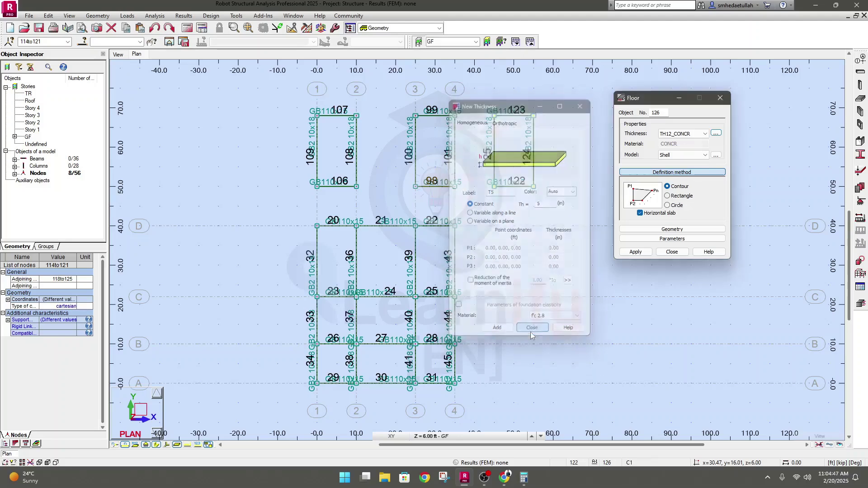
- Draw rectangular floor panels with thickness T5 in the bays between axes 1–2 and 3–4, from axis D to axis C
left_click(704, 134)
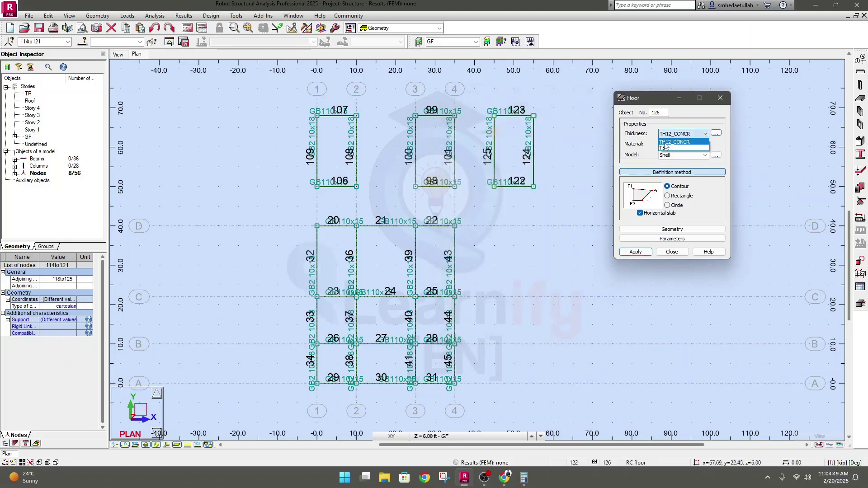
left_click(672, 149)
left_click_drag(652, 102, 631, 113)
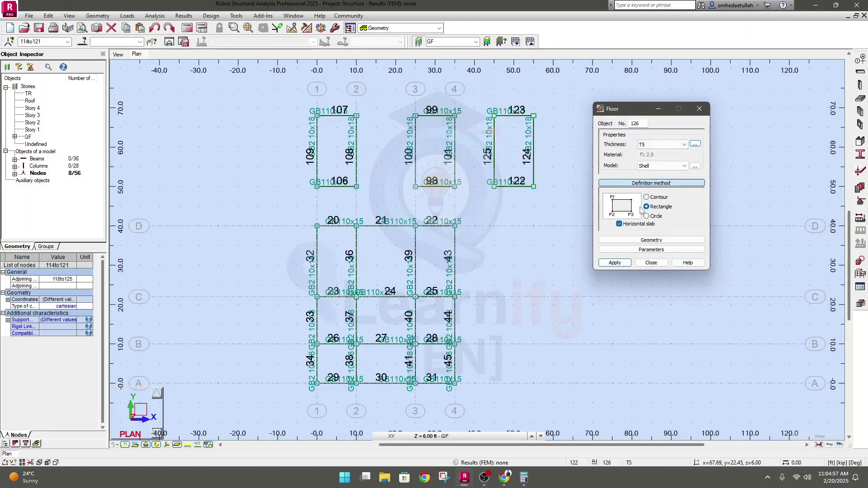
left_click(317, 226)
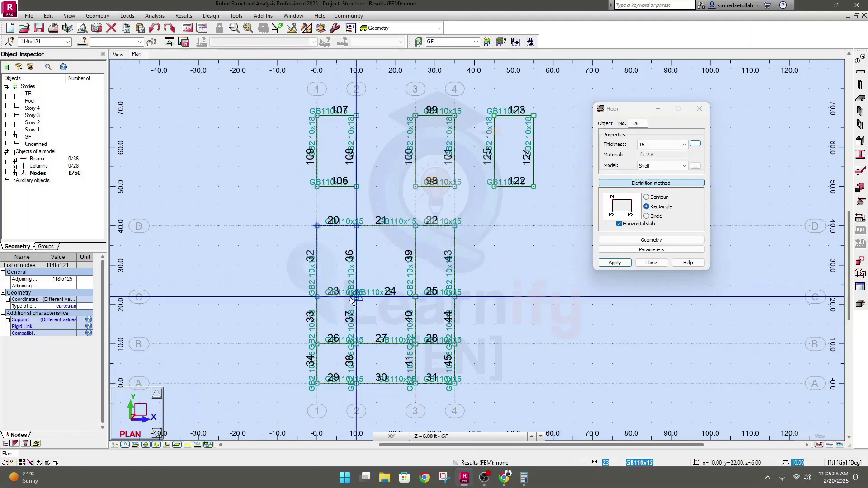
left_click(356, 297)
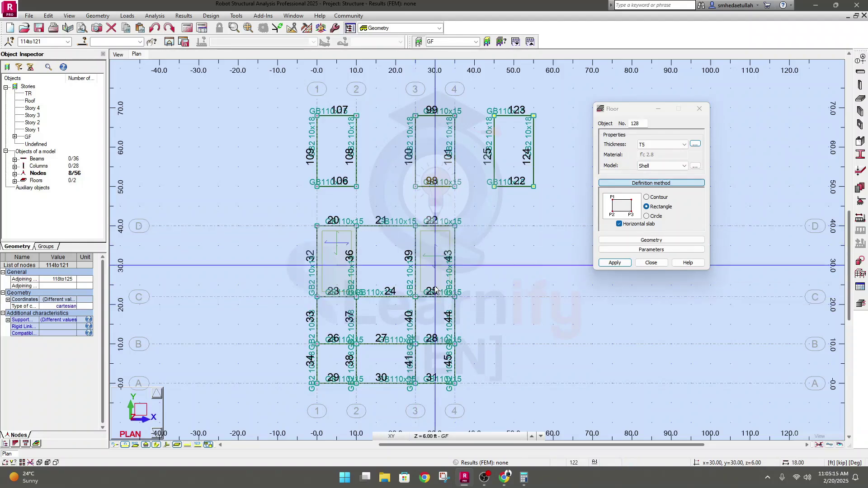
- Draw contour floor panels with thickness T5: a quadrilateral from axis 4 to beam 122, and a triangle between D-2, D-3 and beam 98's start
middle_click_drag(490, 291, 451, 288)
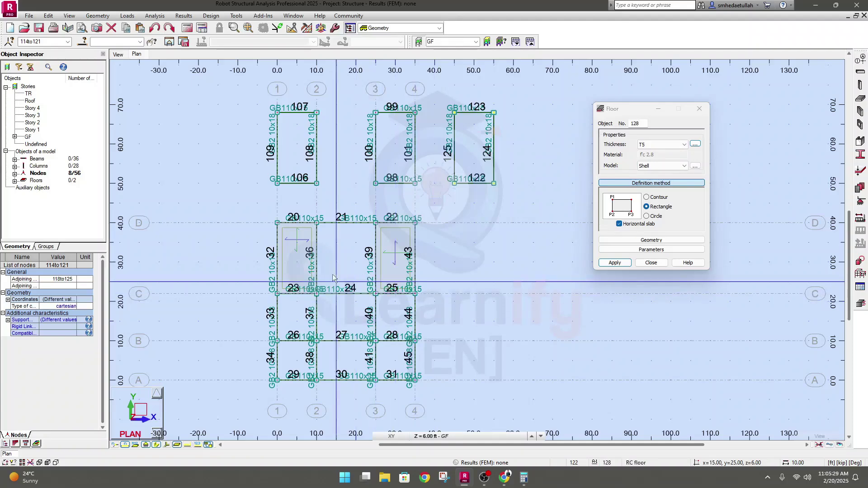
middle_click_drag(343, 309, 352, 288)
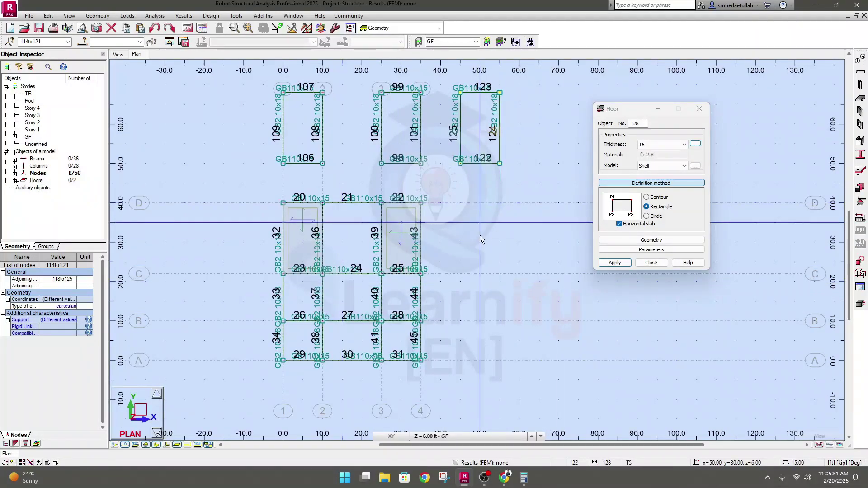
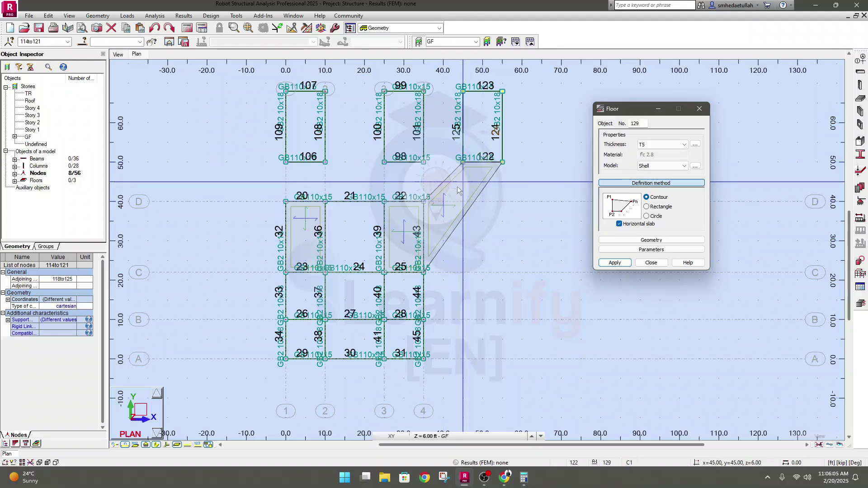
left_click(325, 201)
left_click(392, 169)
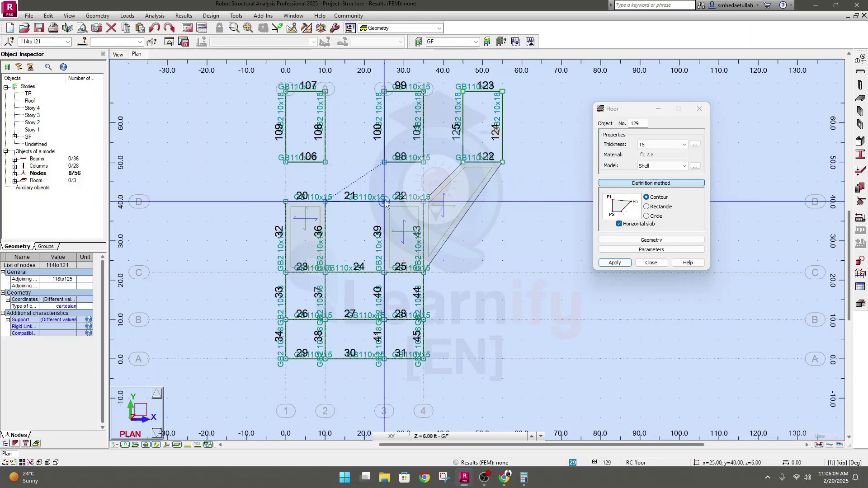
left_click(614, 262)
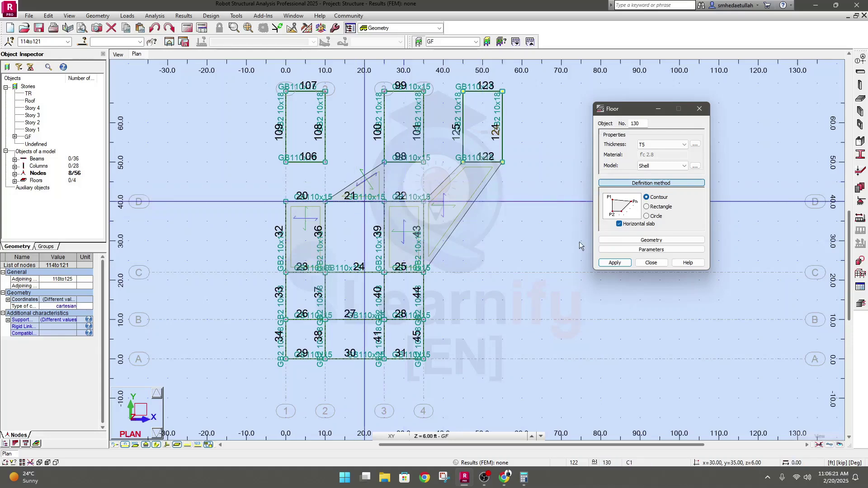
- Draw a circular T5 floor panel through three points: D-1, the midpoint of beam 106, and D-2
left_click(647, 217)
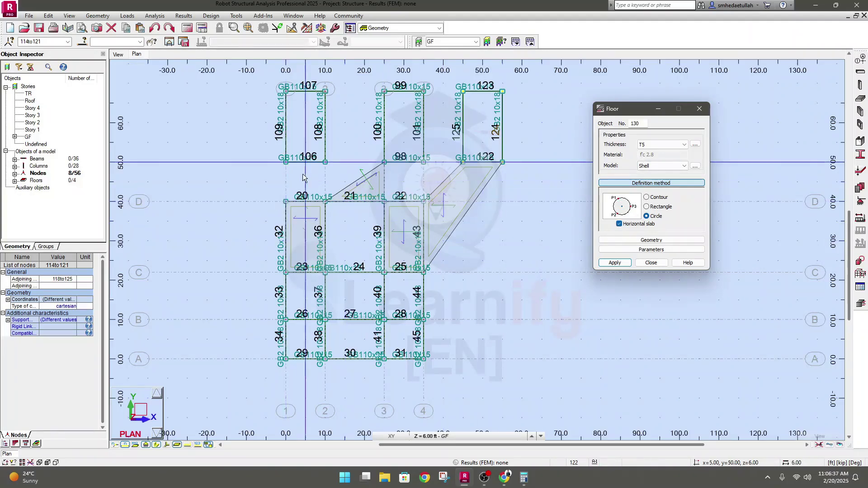
left_click(286, 201)
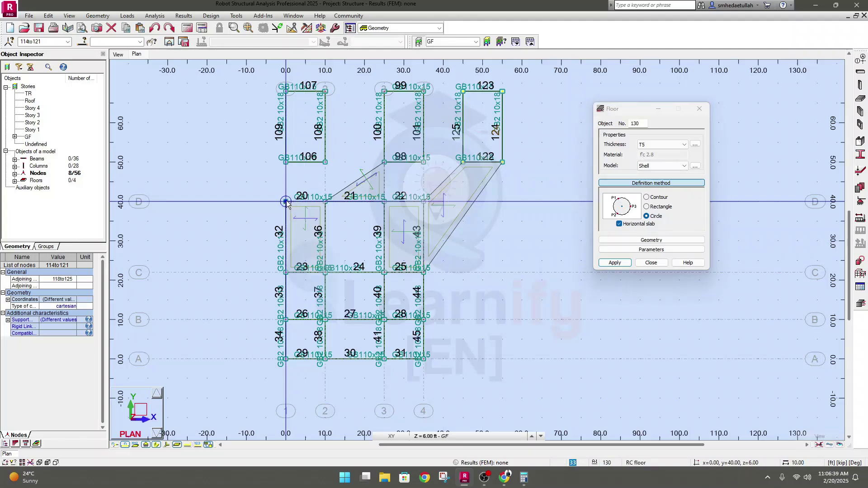
left_click(305, 162)
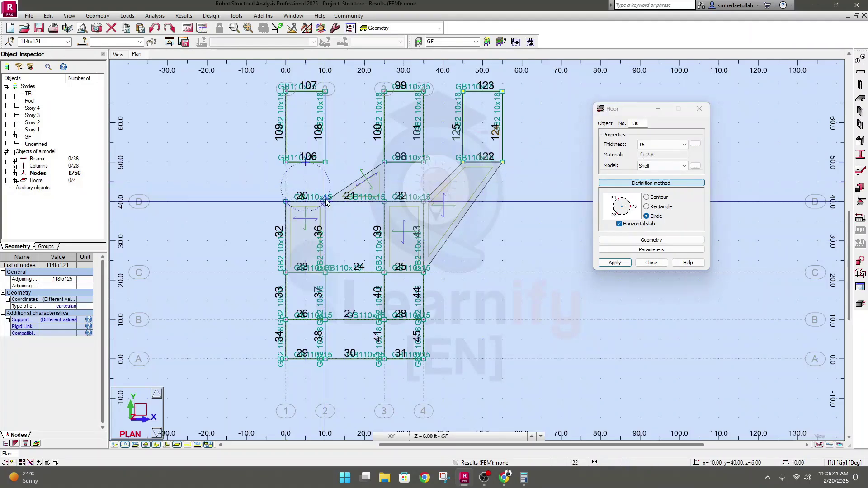
left_click(324, 200)
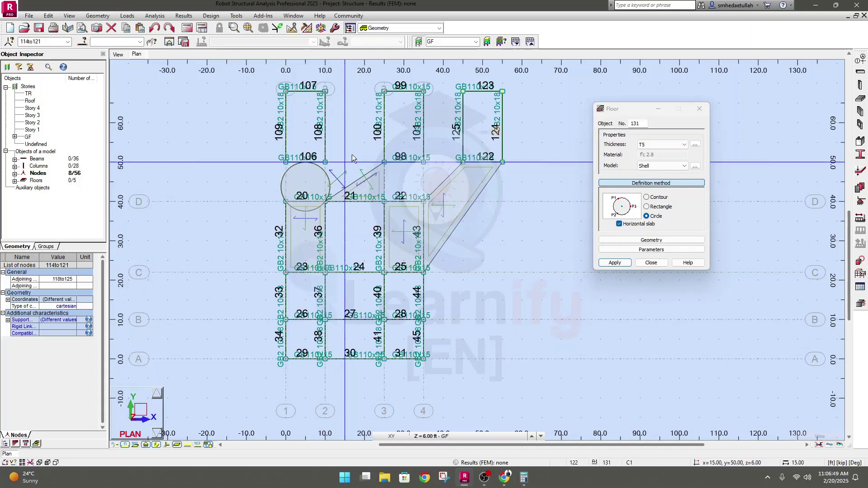
- Draw a second circular T5 floor panel through points on beams 107, 109 and 108, and turn off the horizontal slab option
left_click(305, 92)
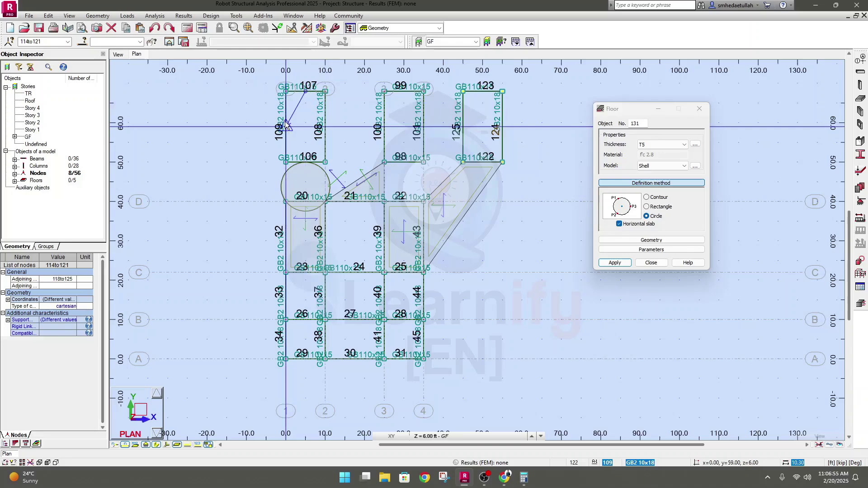
left_click(286, 104)
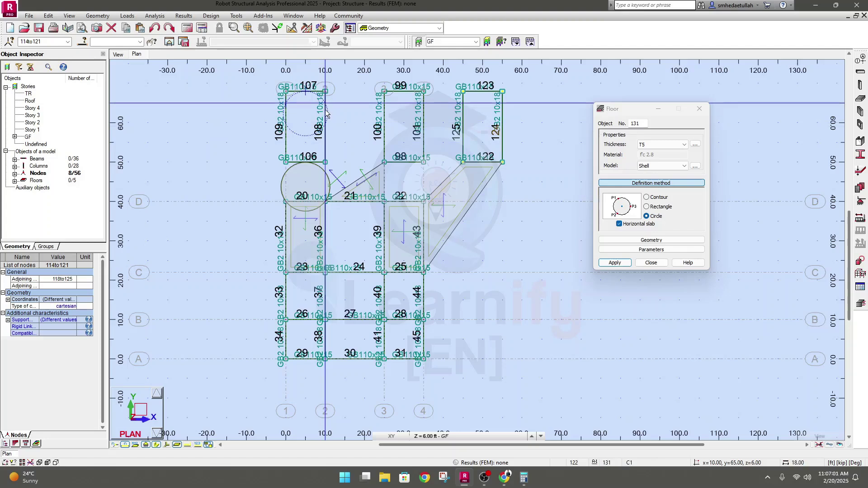
left_click(324, 129)
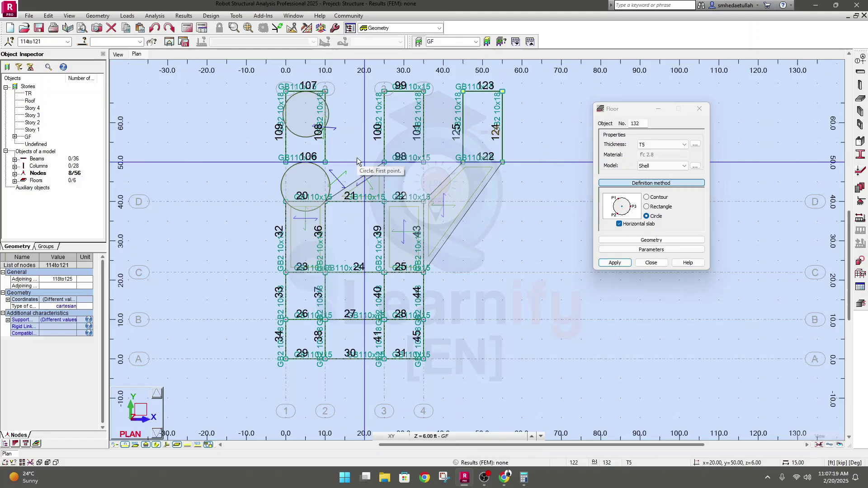
left_click(619, 224)
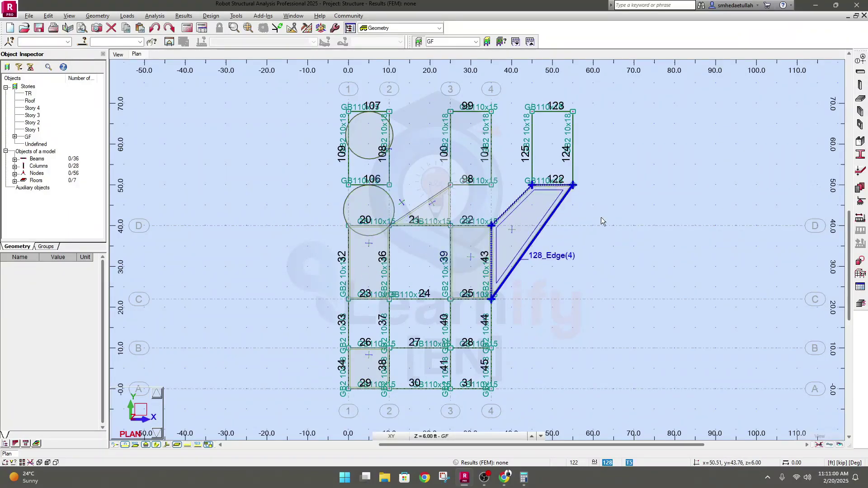
- Define a rectangular floor opening with a height of 2 ft and a width of 2 ft
middle_click_drag(655, 261, 644, 251)
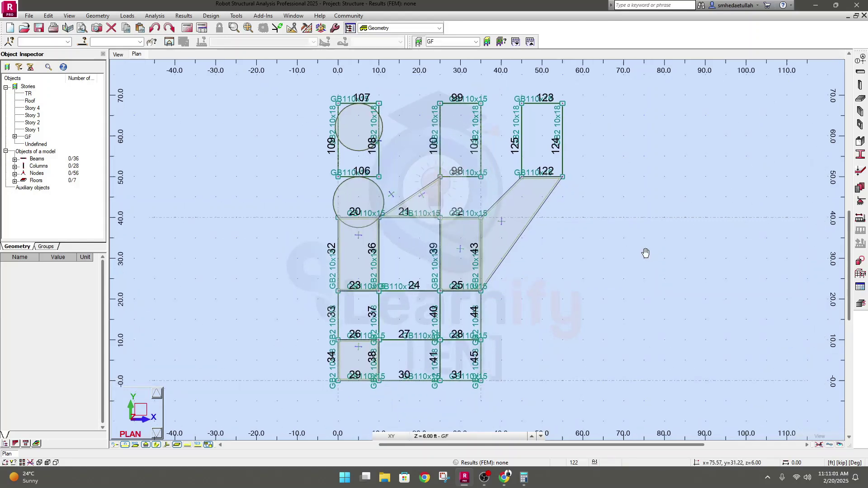
left_click(860, 126)
left_click_drag(761, 57, 612, 163)
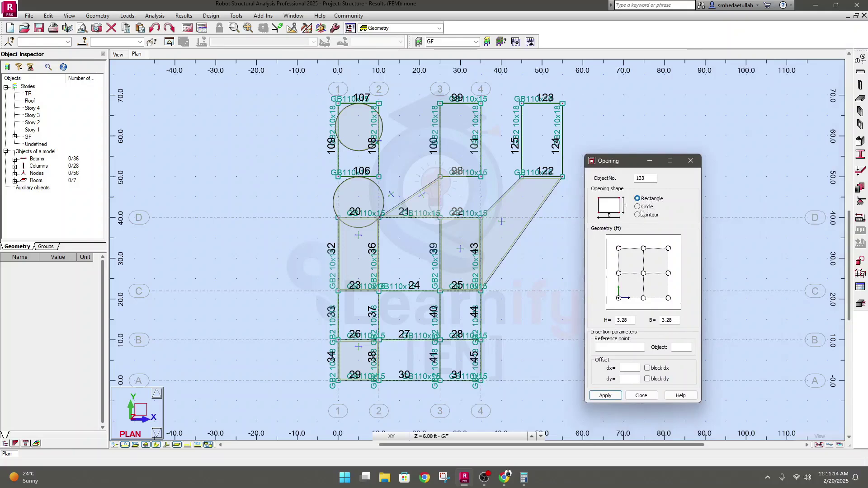
left_click_drag(613, 163, 634, 139)
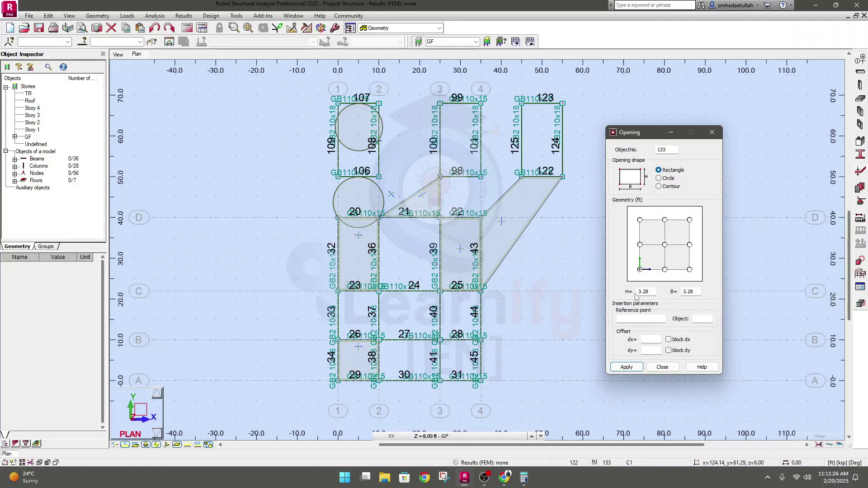
left_click_drag(652, 290, 624, 290)
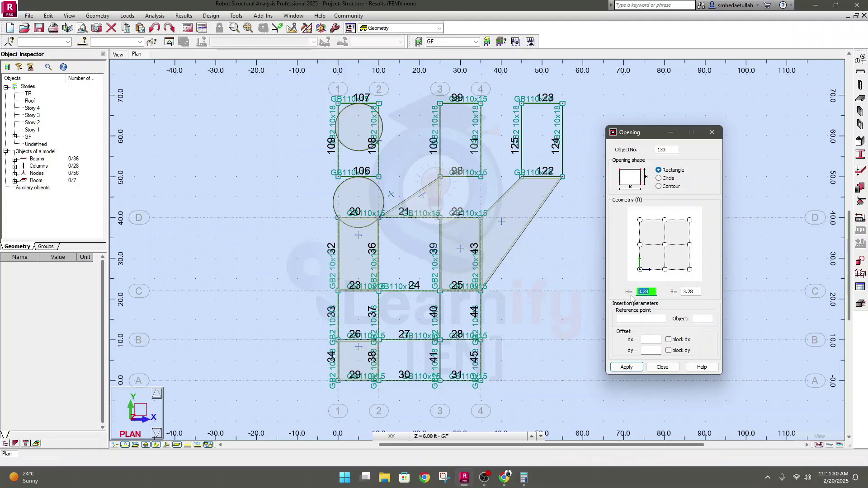
type("2")
key("Tab")
type("2")
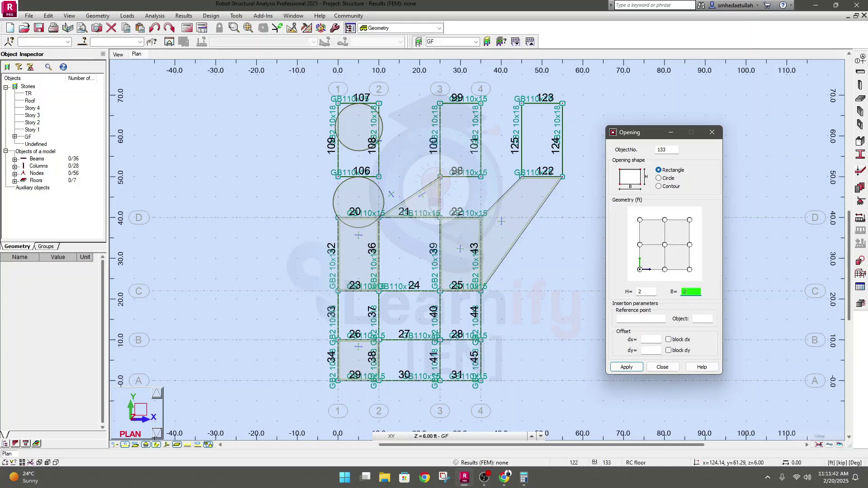
- Place the opening in the floor between axes 1–2 and A–B, offset 5 ft in x and 6 ft in y from corner A-1
left_click(479, 292)
left_click(439, 292)
left_click(338, 381)
scroll(338, 381, "up", 3)
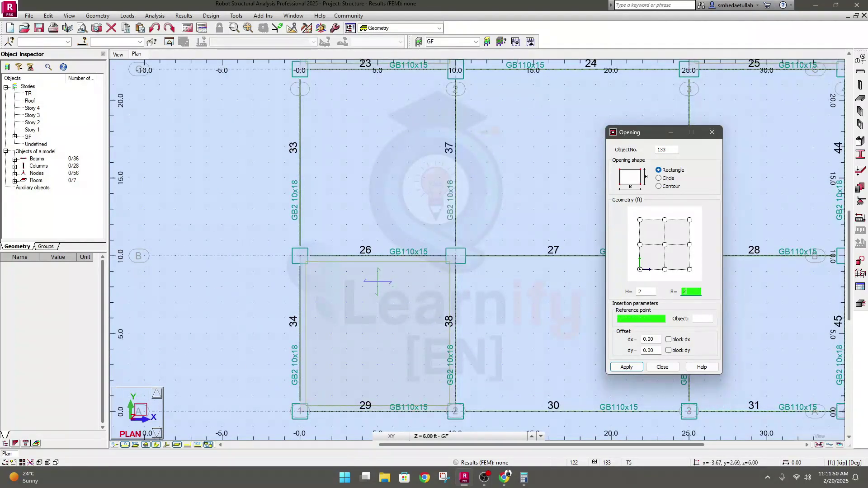
middle_click_drag(239, 358, 206, 273)
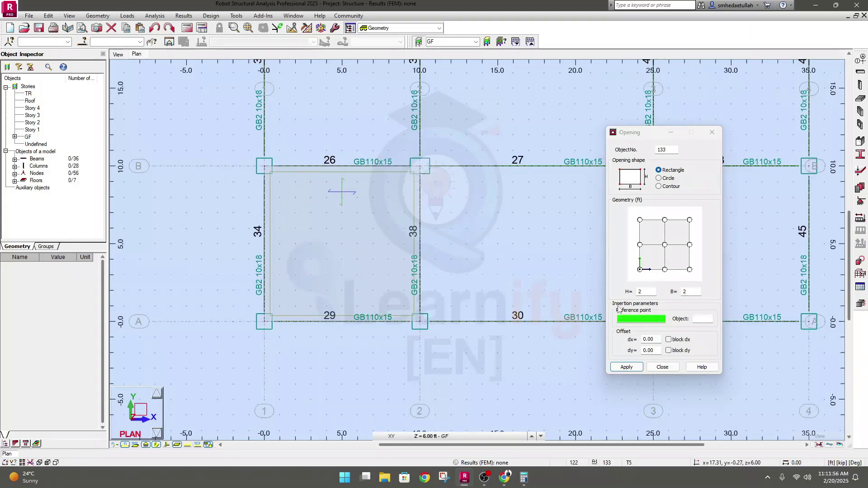
left_click(638, 320)
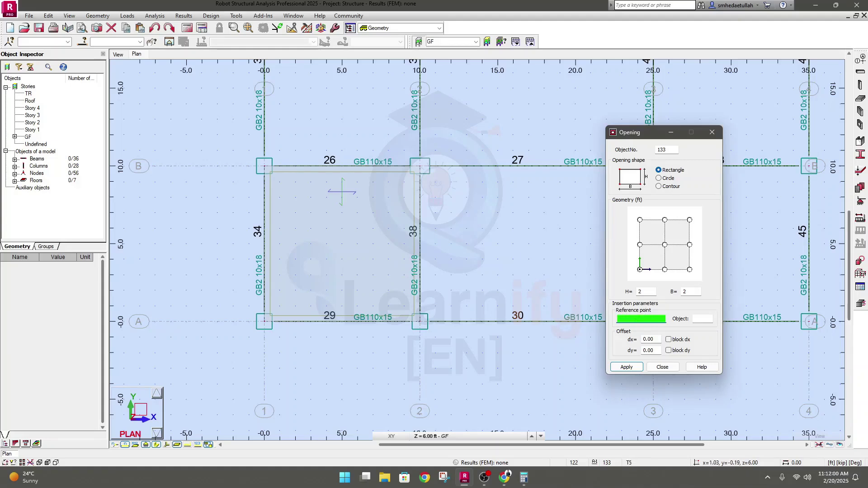
left_click(264, 322)
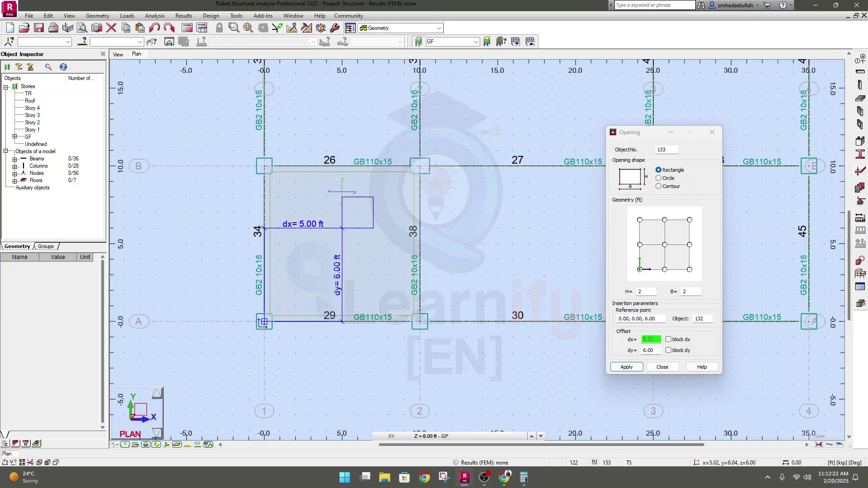
left_click(626, 367)
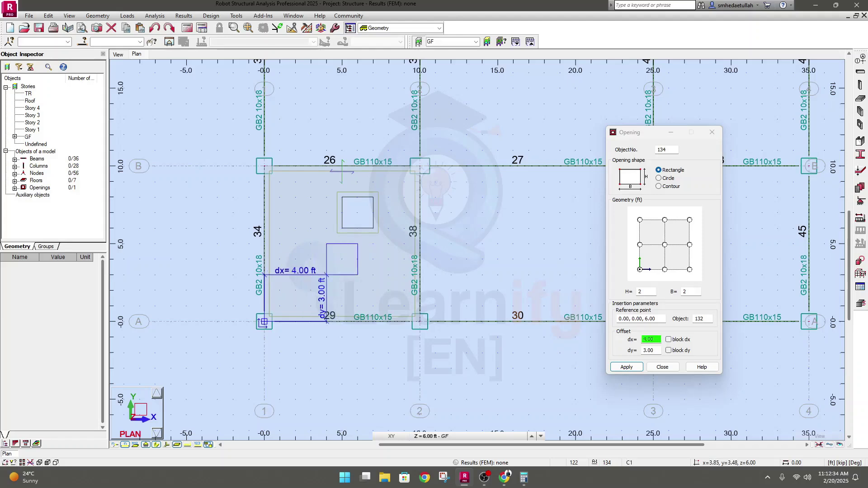
- Add a second 2 ft square opening to the same panel, offset 1.25 ft in x and 2.5 ft in y from corner A-1
double_click(659, 339)
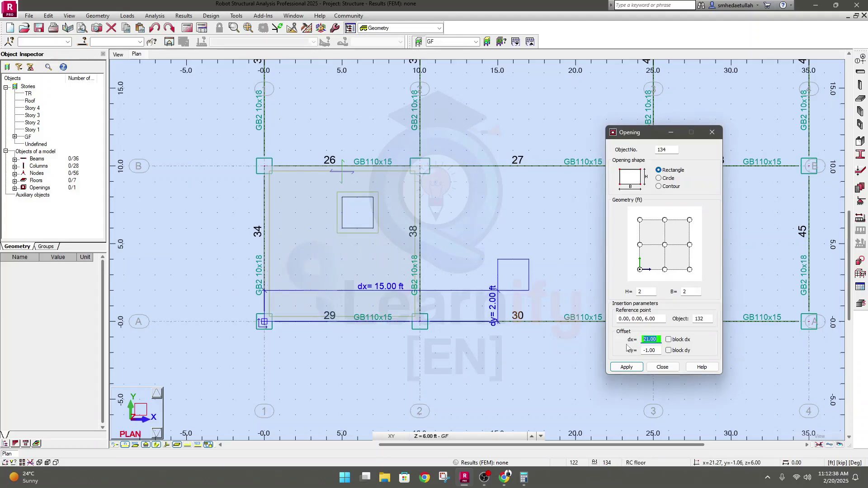
type("1.25")
left_click(657, 350)
type("2.")
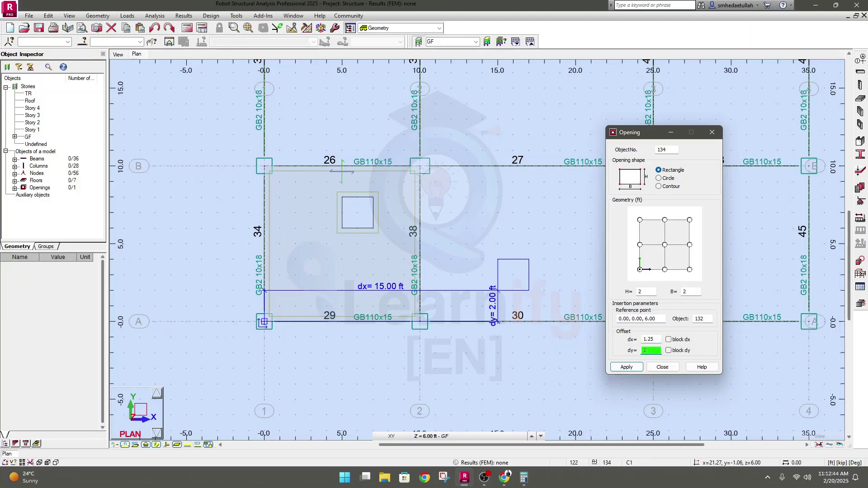
type("5")
left_click(626, 367)
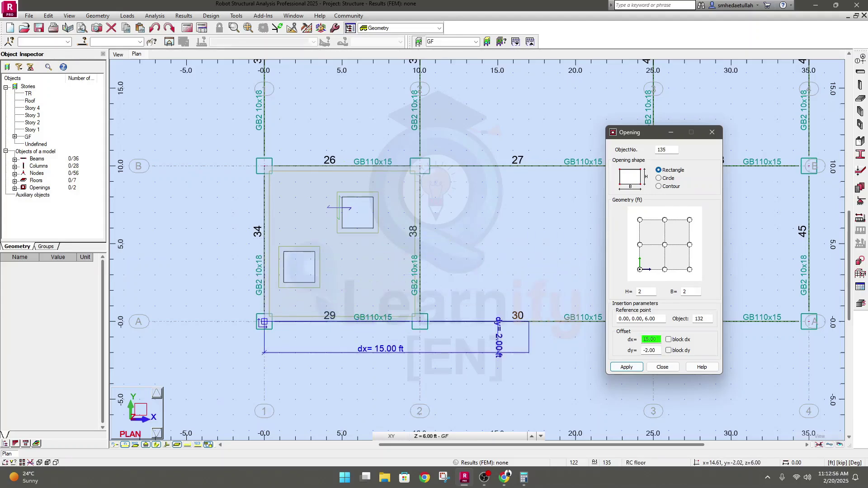
key("Escape")
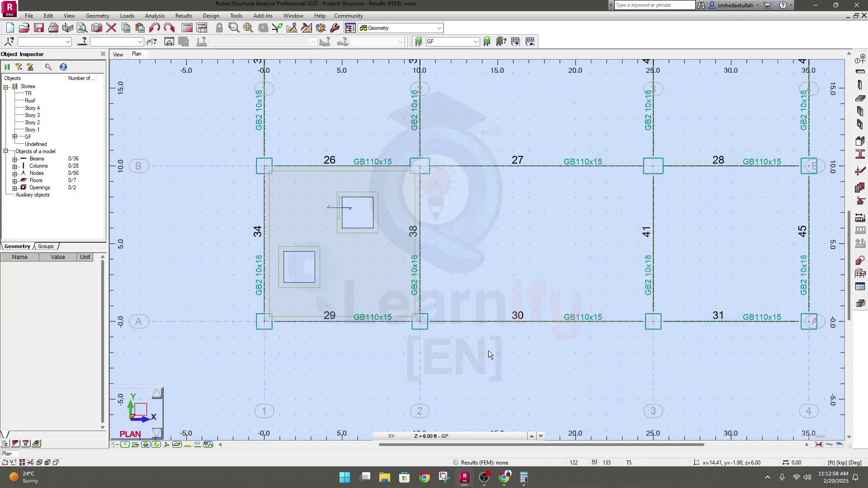
- Define a circular floor opening with a diameter of 3 ft
left_click(860, 125)
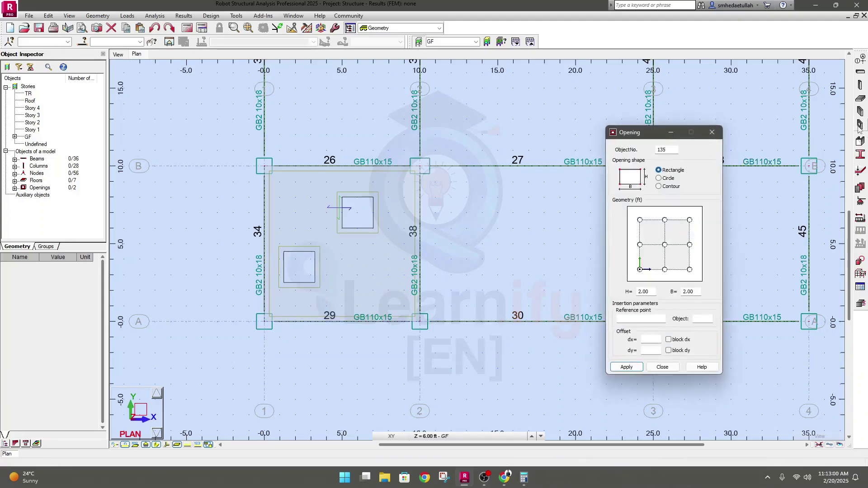
left_click_drag(635, 137, 624, 138)
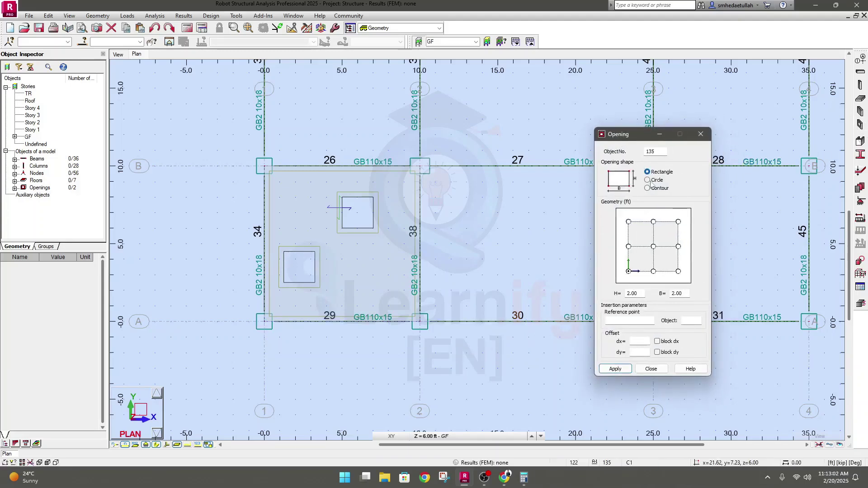
left_click(648, 180)
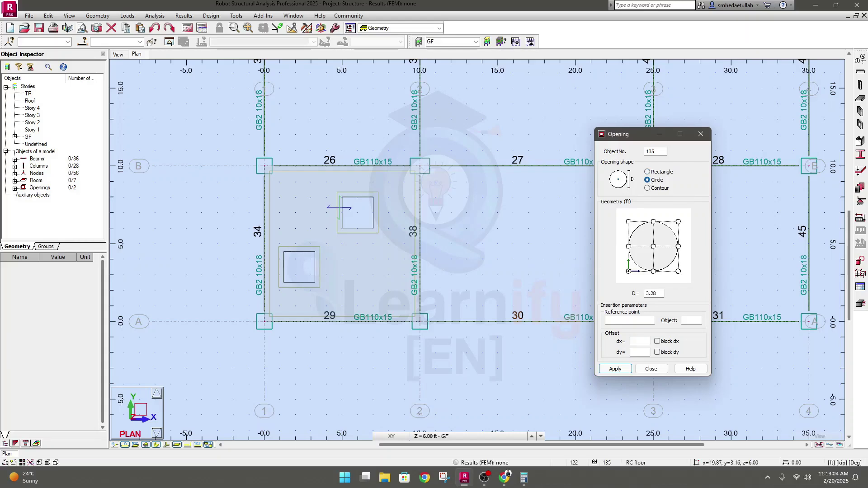
left_click_drag(664, 293, 644, 294)
type("3")
- Set the circular opening's reference point at corner C-3 of the floor panel between axes 3–4 and C–D
scroll(497, 253, "down", 3)
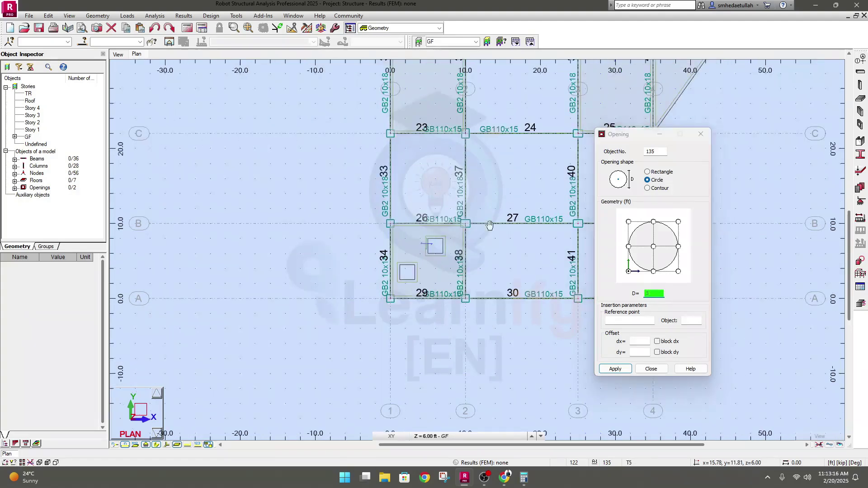
middle_click_drag(490, 225, 446, 387)
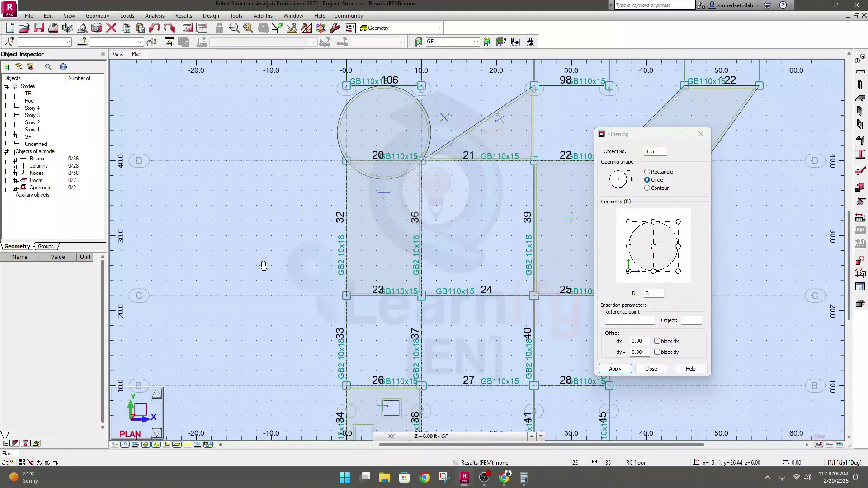
middle_click_drag(264, 266, 127, 272)
left_click(473, 302)
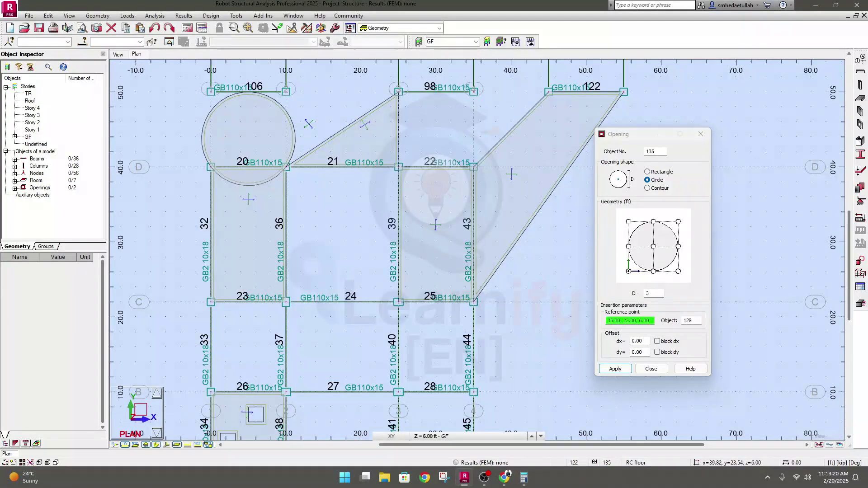
scroll(526, 332, "up", 1)
left_click(626, 320)
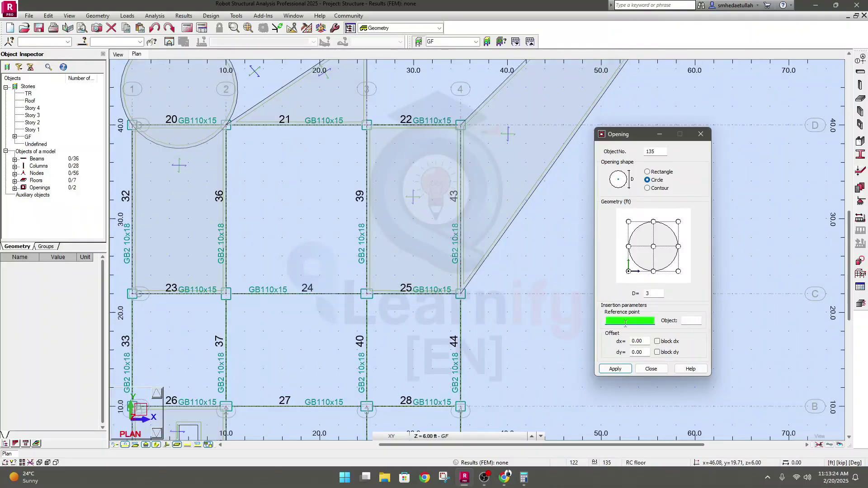
left_click(367, 293)
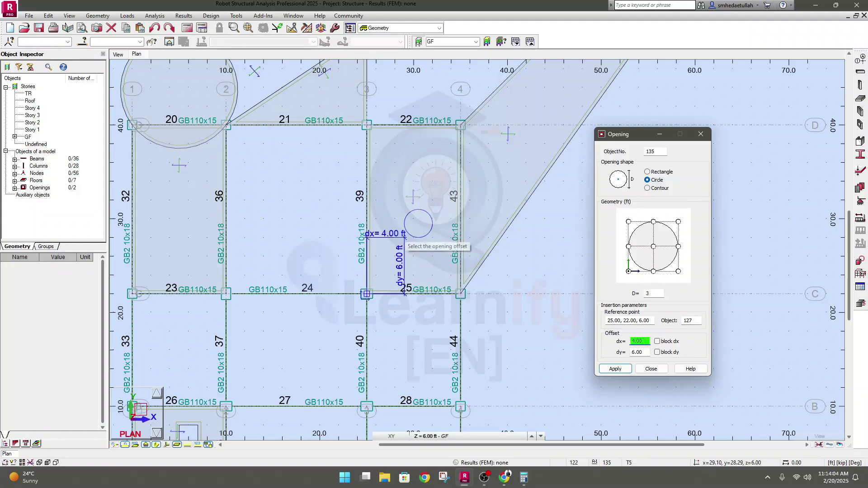
- Try to offset the circular opening 4 ft in x and 5.5 ft in y without blocking the offsets
type("4")
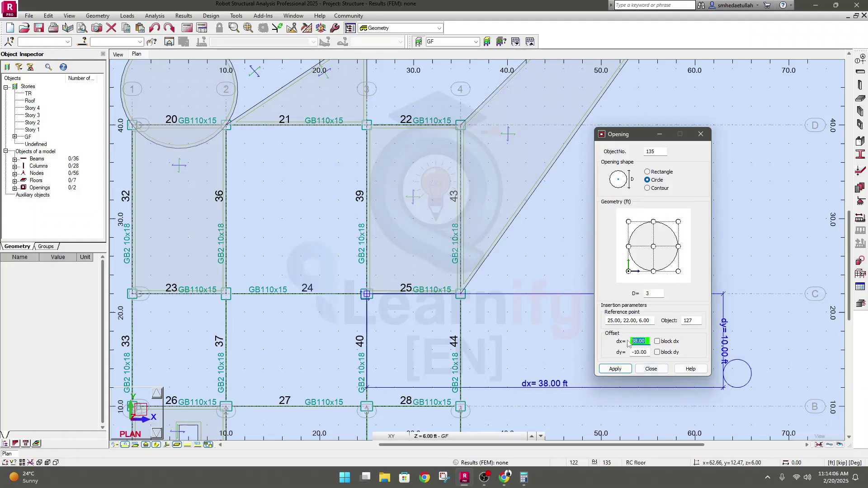
left_click(641, 352)
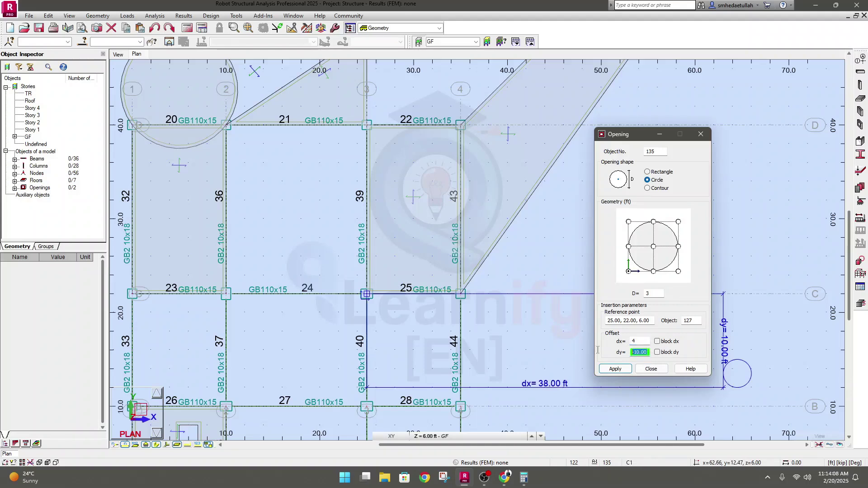
type("5.5")
key("Return")
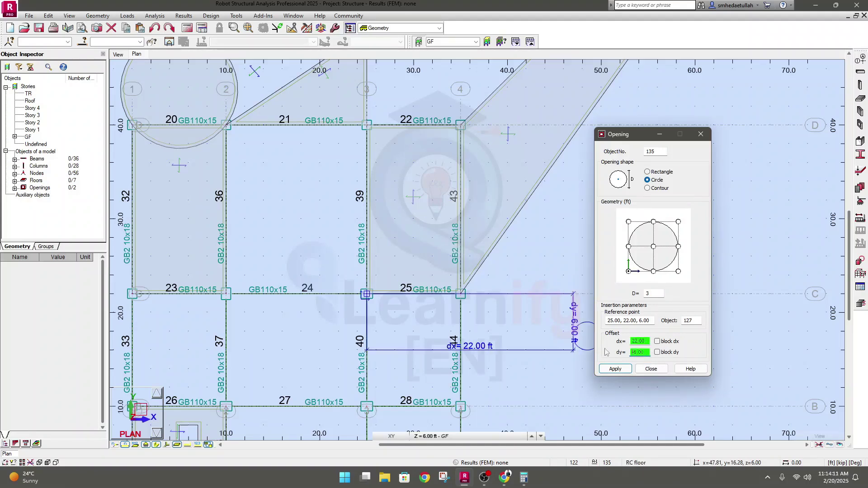
- Block both offset directions and place the circular opening 4 ft in x and 5.5 ft in y from corner C-3
left_click(646, 343)
left_click(657, 341)
left_click(658, 353)
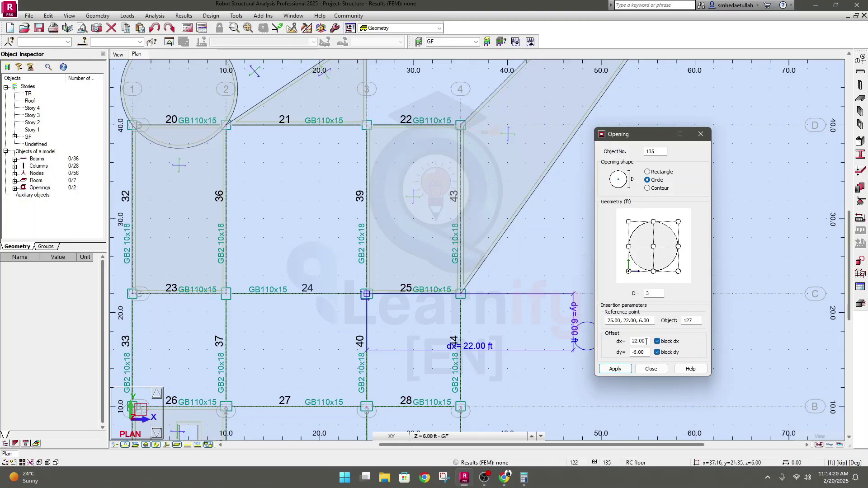
left_click_drag(646, 342, 621, 345)
type("4")
key("Tab")
type("5.5")
left_click(621, 369)
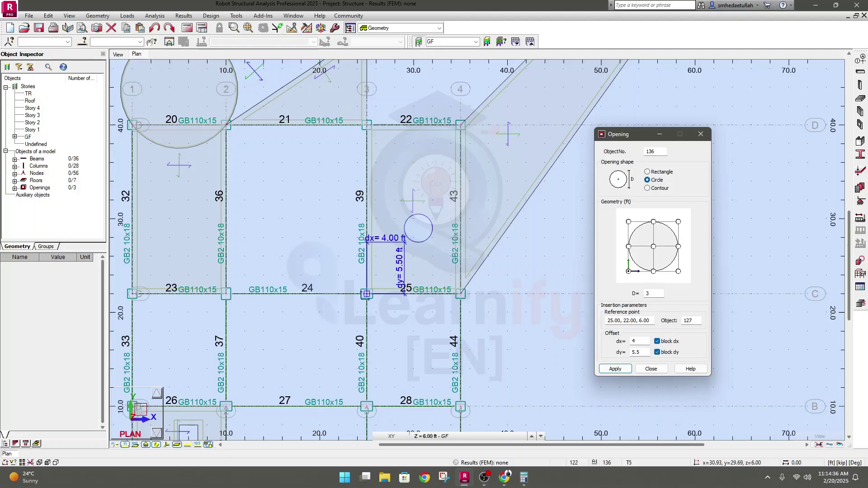
- Change the shape for new openings to Contour and unblock the dx and dy offsets
left_click(568, 478)
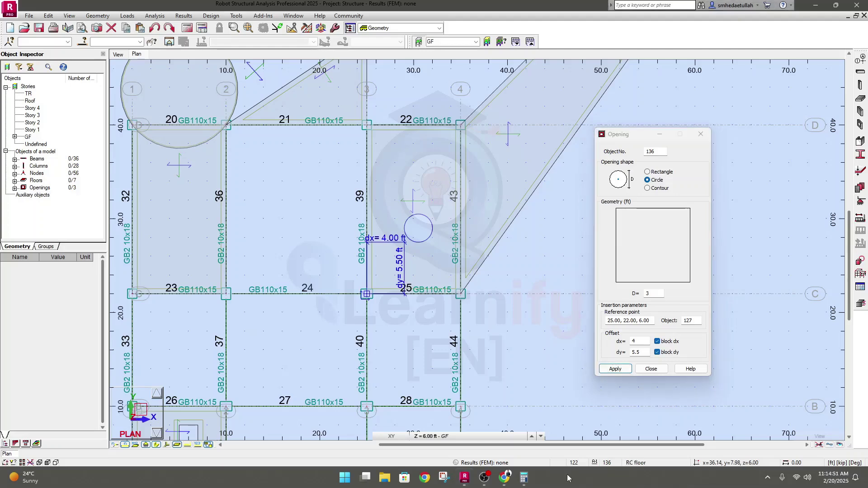
left_click(648, 191)
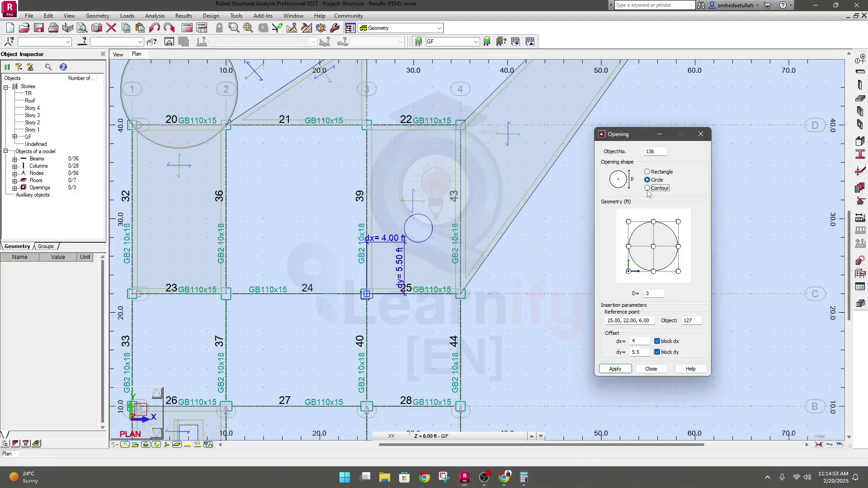
left_click(648, 190)
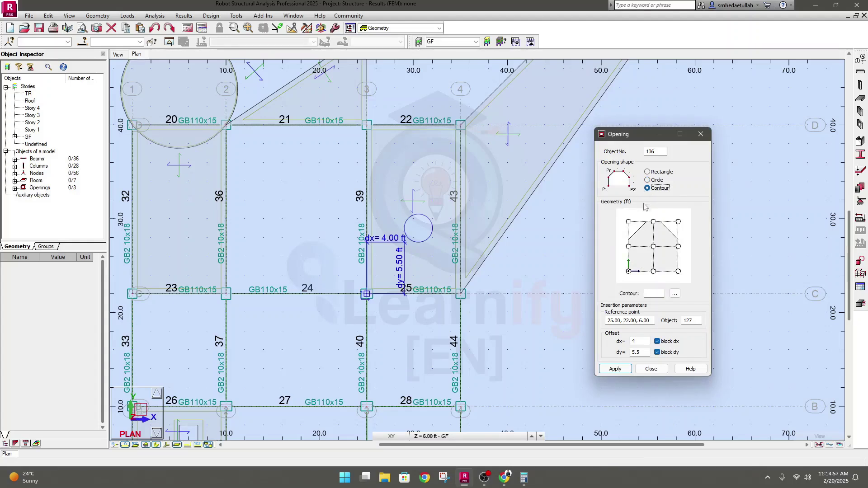
left_click(658, 352)
left_click(658, 342)
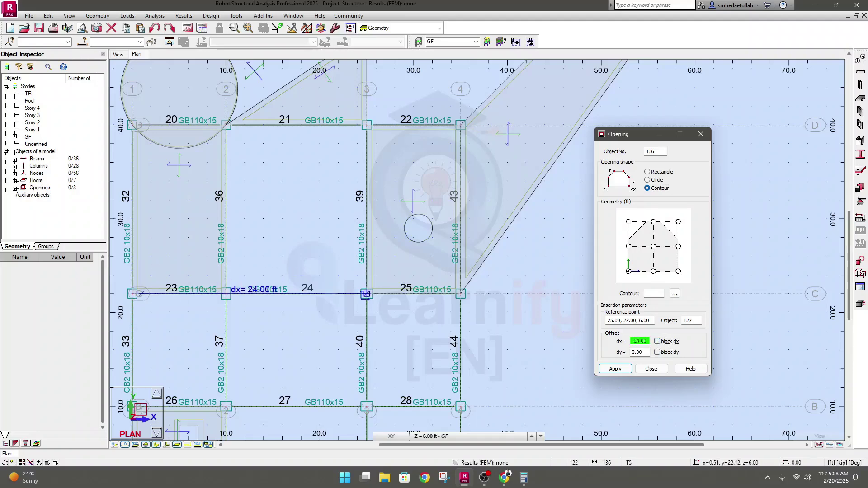
- Set the contour opening's reference point at corner C-1 of the panel between axes 1–2 and C–D
middle_click_drag(171, 310, 210, 305)
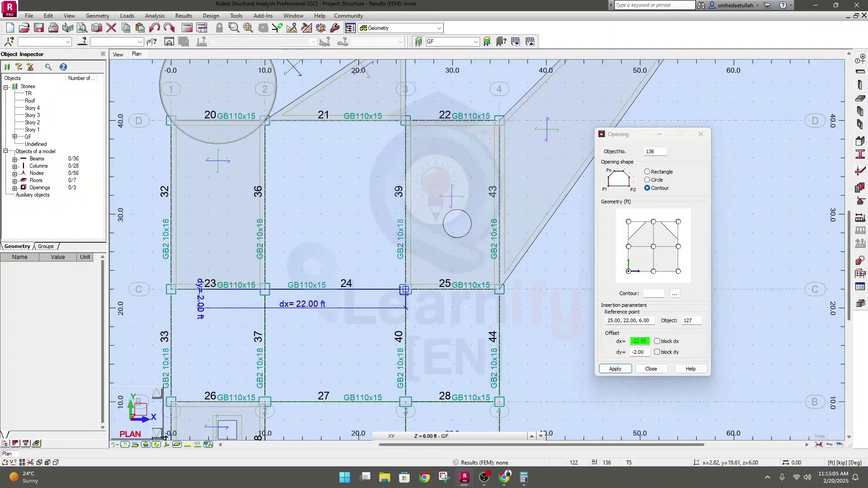
left_click(615, 320)
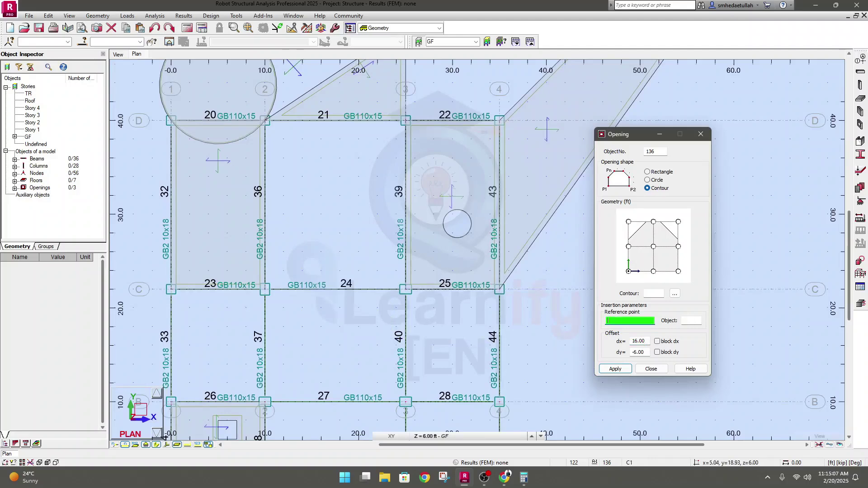
left_click(170, 292)
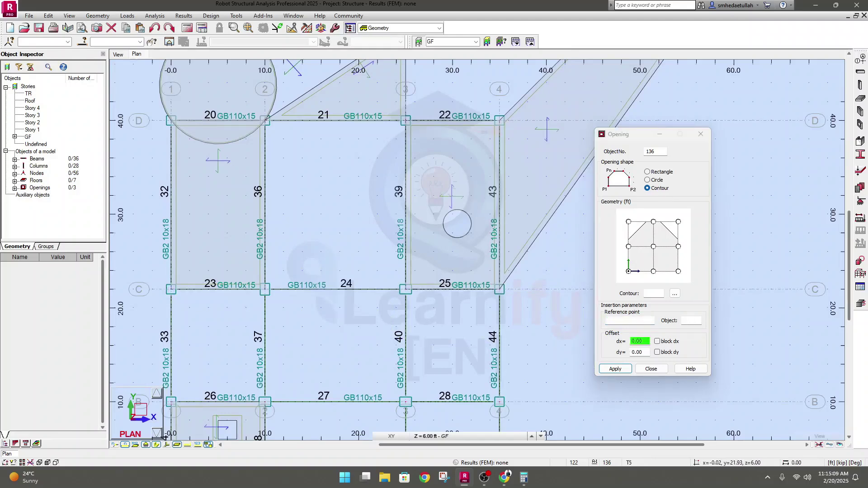
left_click(171, 289)
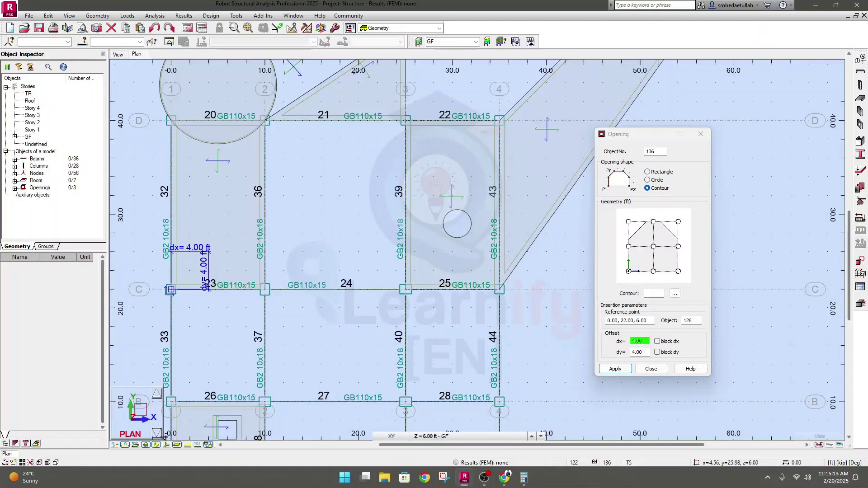
- Open the contour definition for the opening and keep Contour as the definition method
left_click(653, 293)
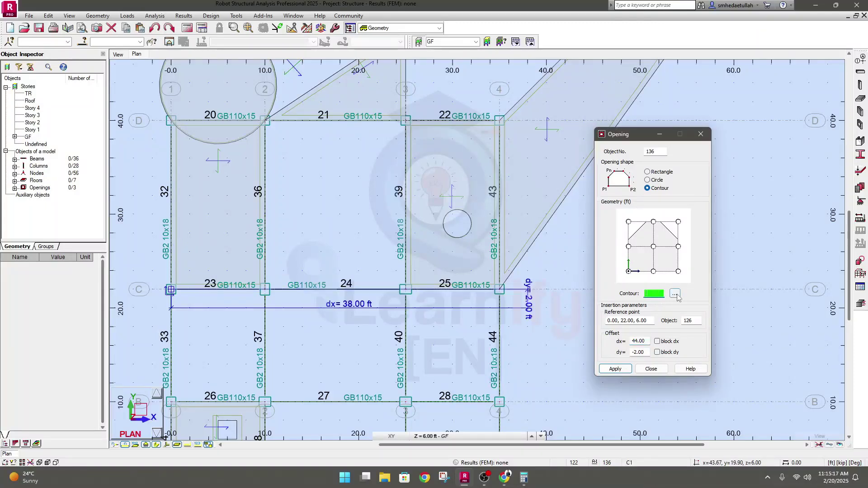
left_click(675, 294)
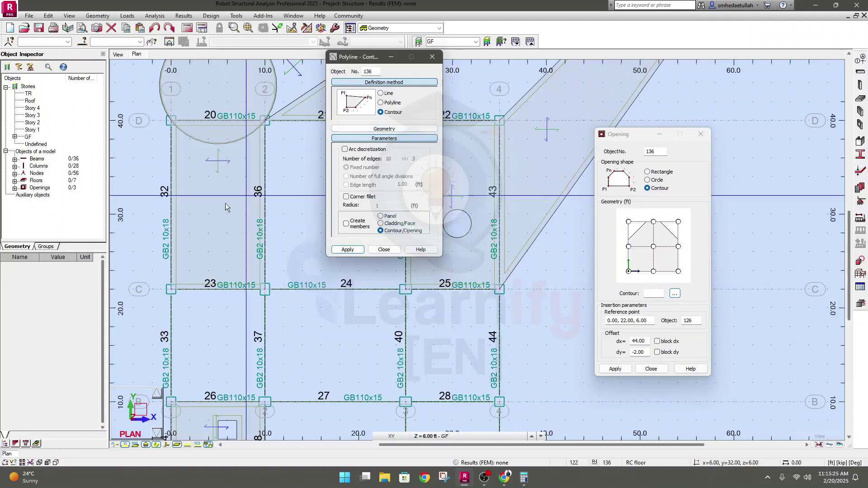
left_click(383, 103)
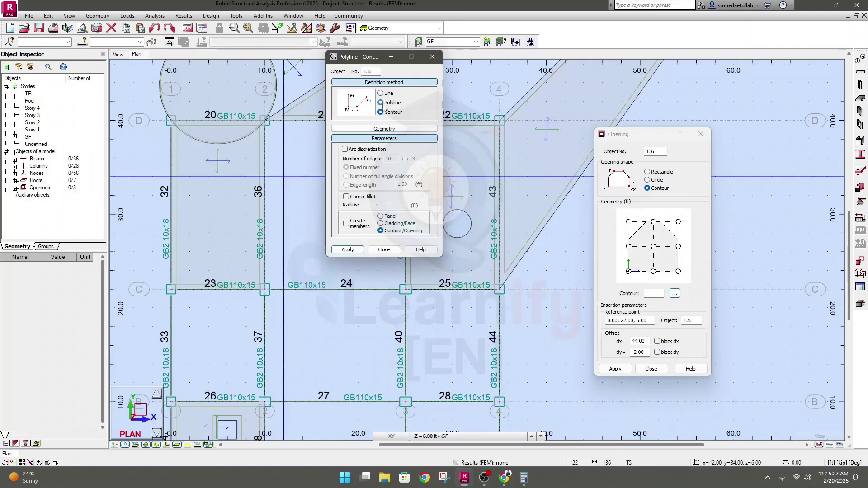
left_click(383, 94)
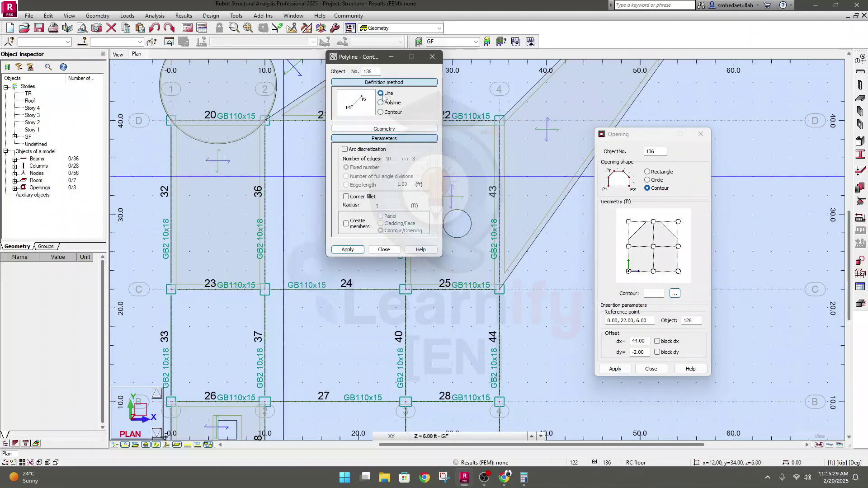
left_click(381, 113)
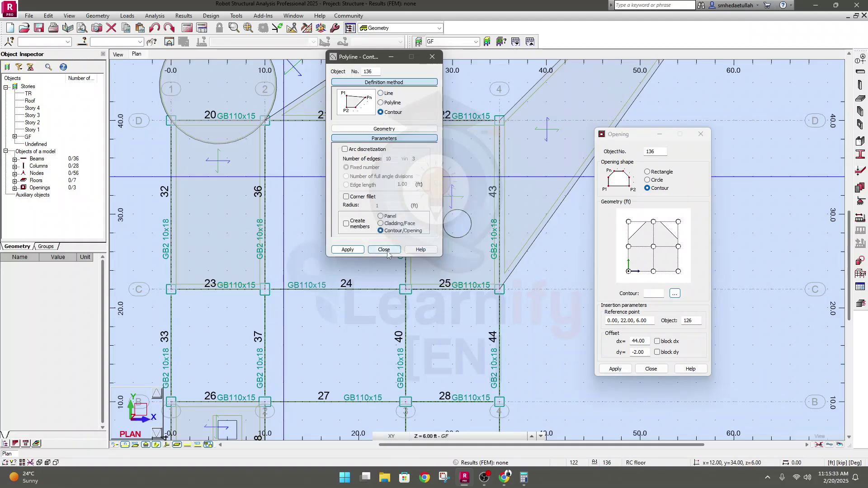
left_click(387, 254)
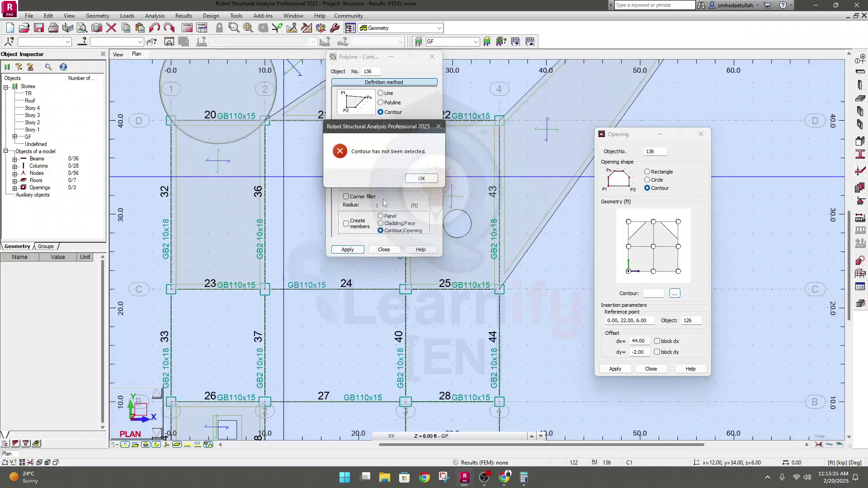
left_click(421, 179)
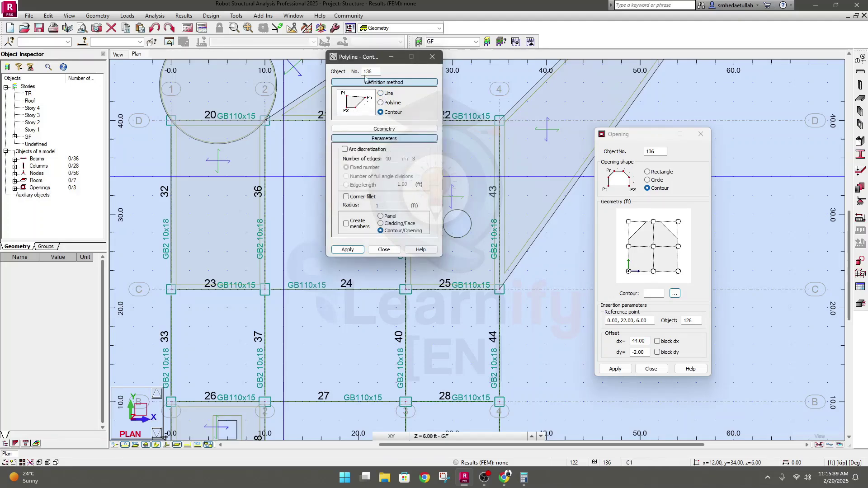
- Create a triangular opening in the panel between axes 1–2 and C–D with vertices at (2, 26), (4, 30) and (6, 26) ft
left_click_drag(368, 62, 344, 122)
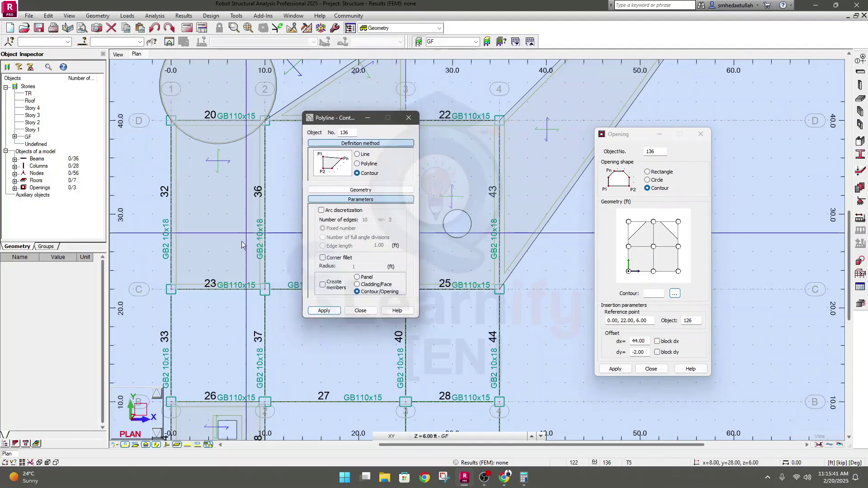
left_click(190, 252)
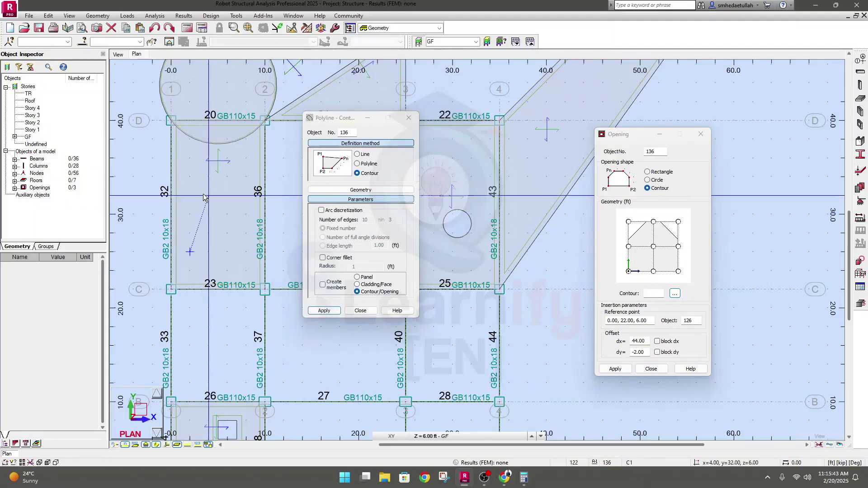
left_click(208, 213)
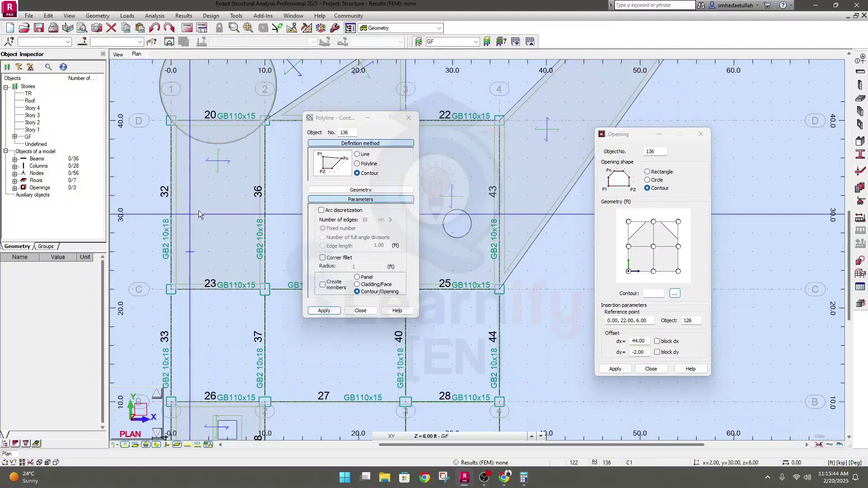
left_click(229, 249)
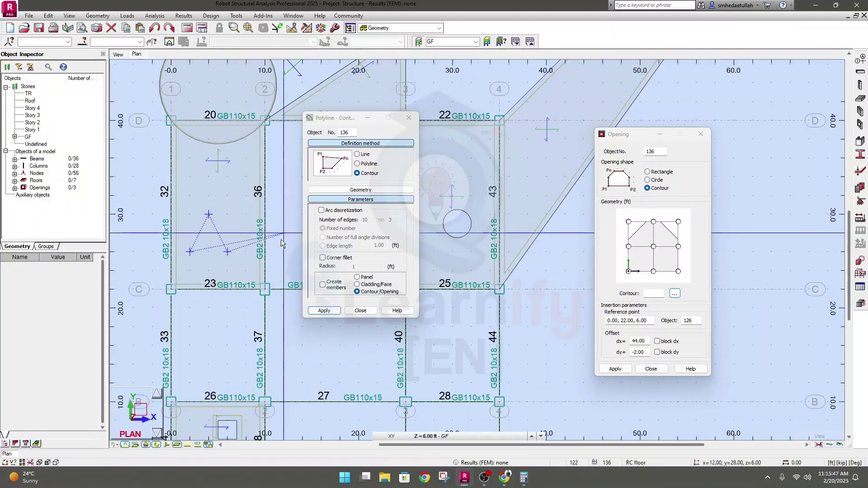
left_click(332, 311)
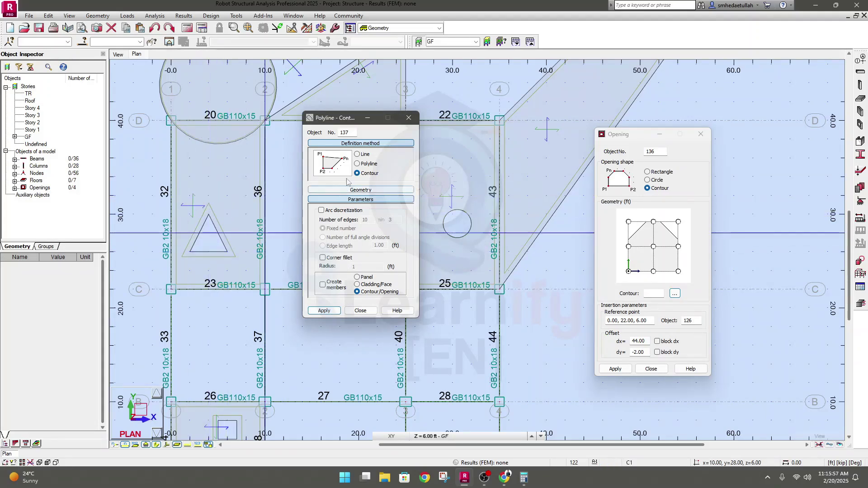
- Create a four-sided slanted opening above the triangle with vertices (2, 34), (4, 36), (8, 36) and (4, 34) ft, and close the contour definition
left_click(196, 175)
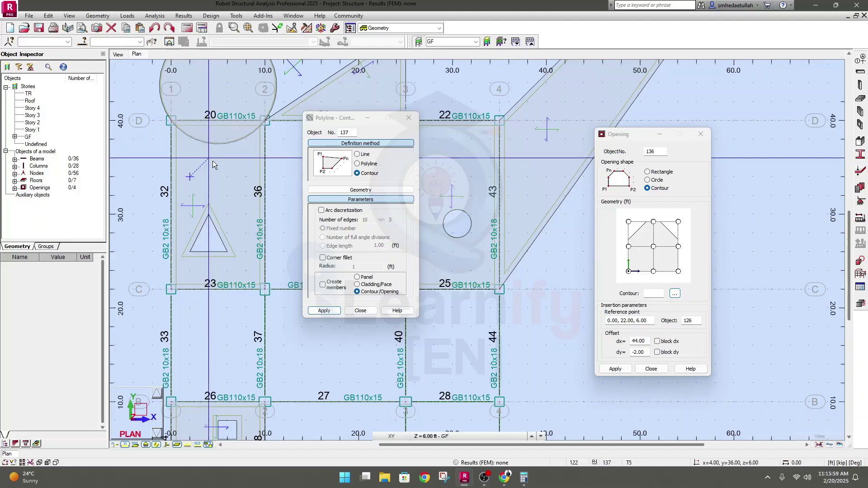
left_click(212, 161)
left_click(239, 170)
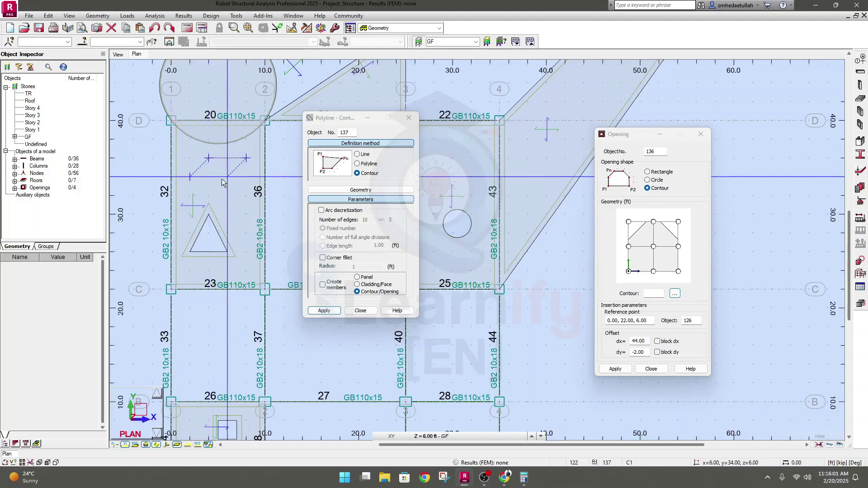
left_click(209, 176)
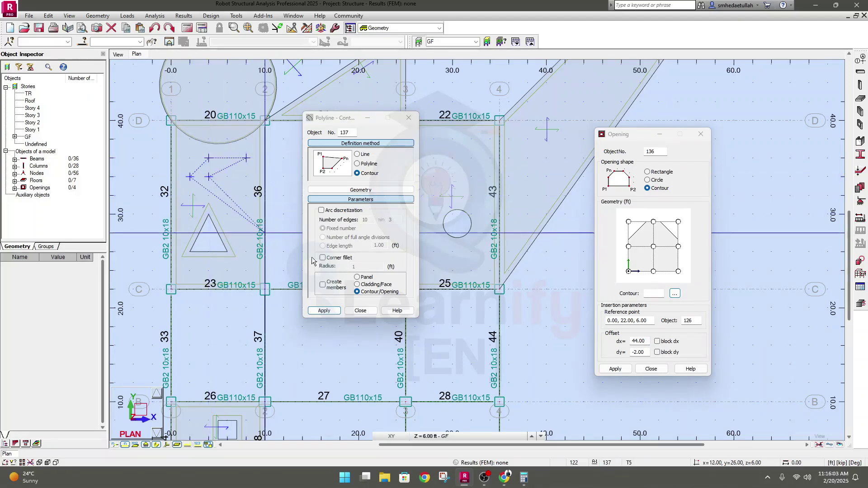
left_click(325, 311)
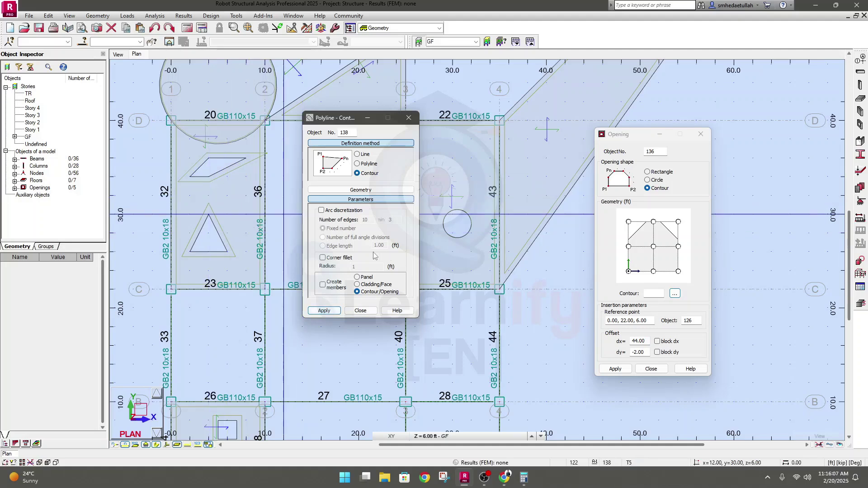
left_click(409, 119)
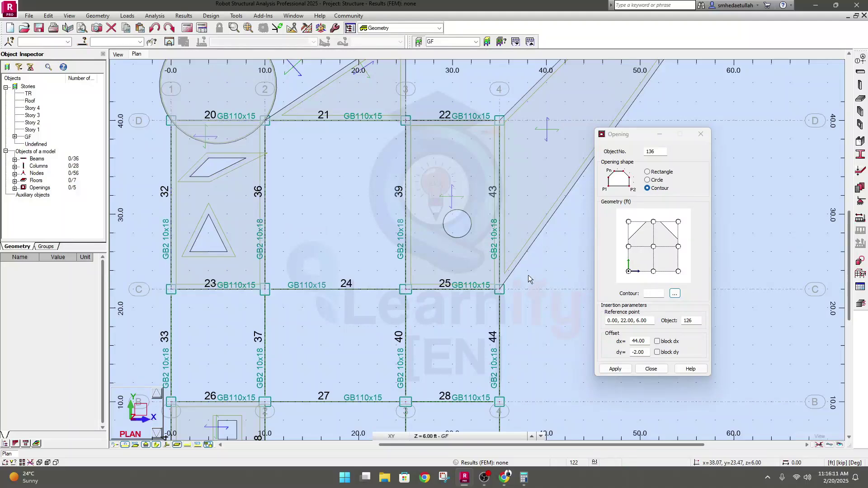
- Finish the opening definition on the GF plan by closing the Opening dialog
scroll(557, 329, "down", 4)
middle_click_drag(557, 329, 450, 326)
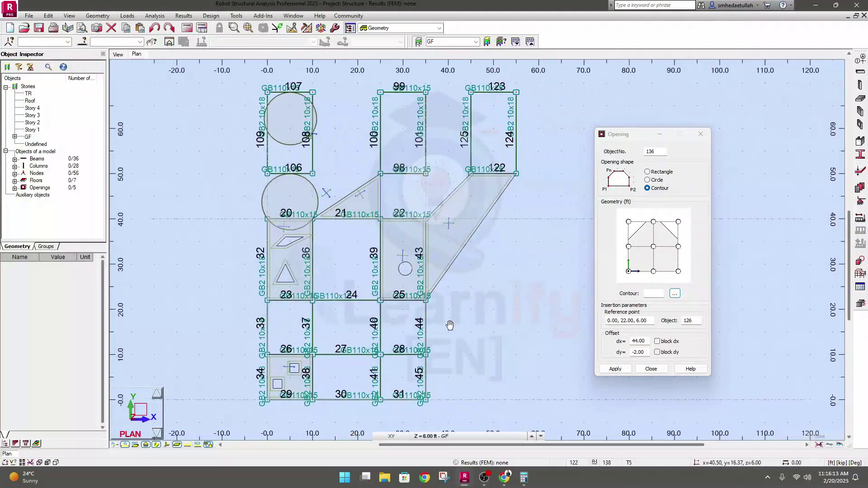
left_click(633, 132)
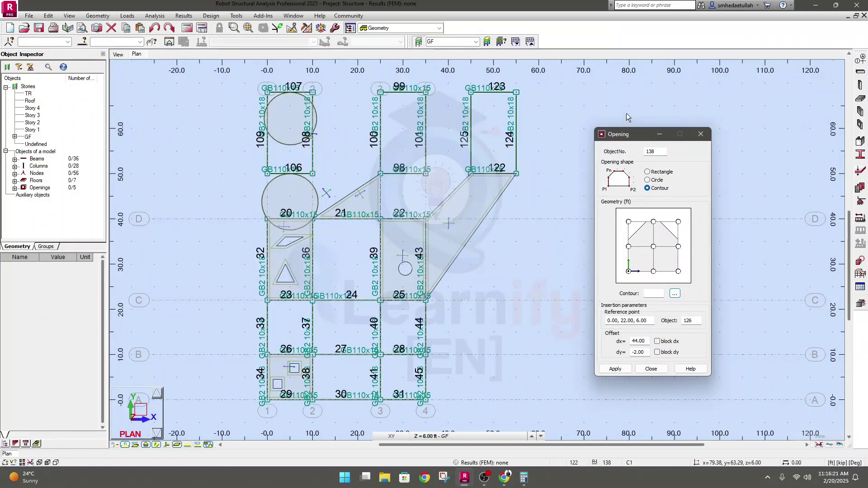
left_click(700, 134)
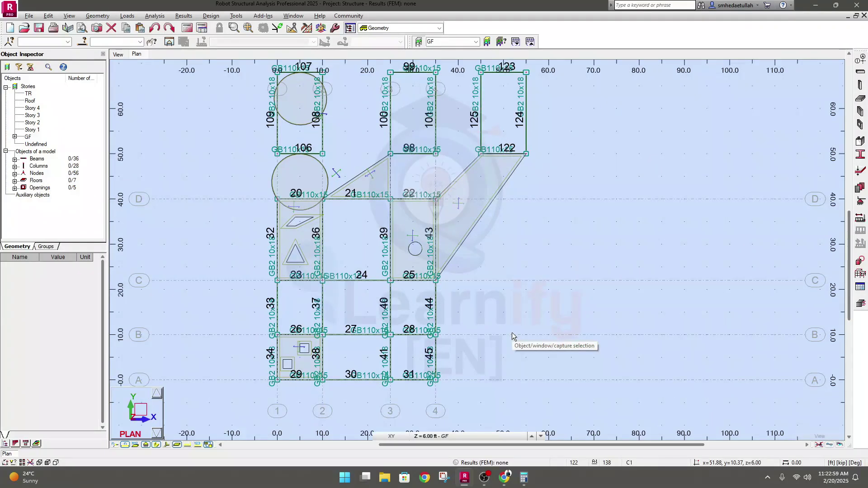
left_click(454, 6)
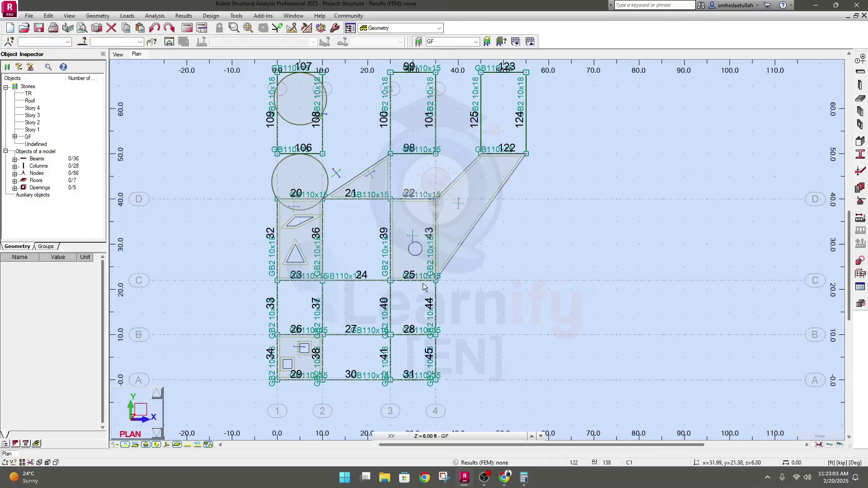
scroll(479, 304, "down", 2)
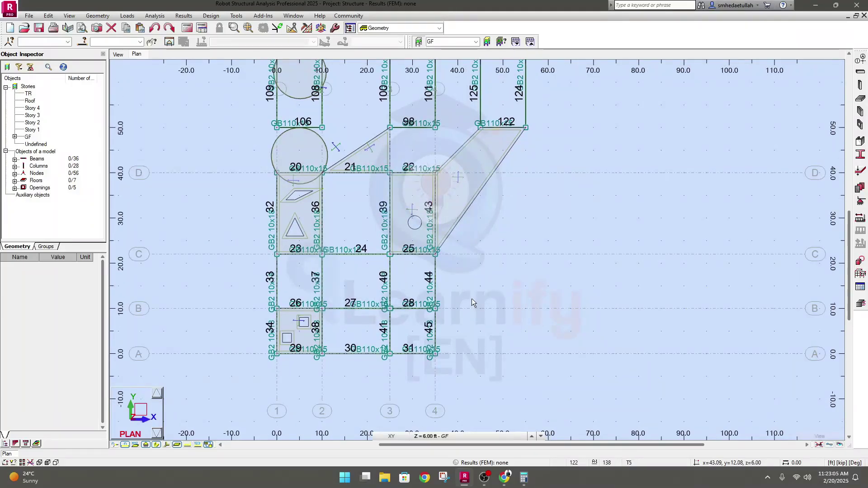
- Start the Wall command, keep T5 as the wall thickness, and view the new thickness definition without adding one
left_click(860, 111)
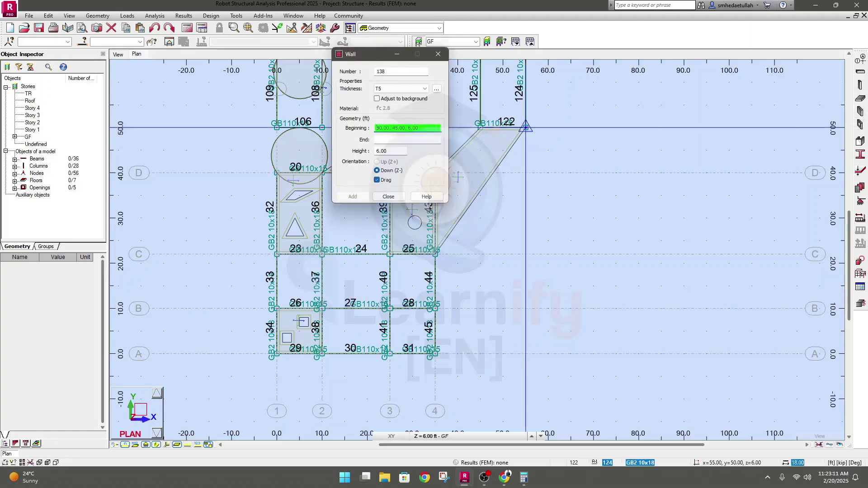
left_click_drag(414, 62, 578, 173)
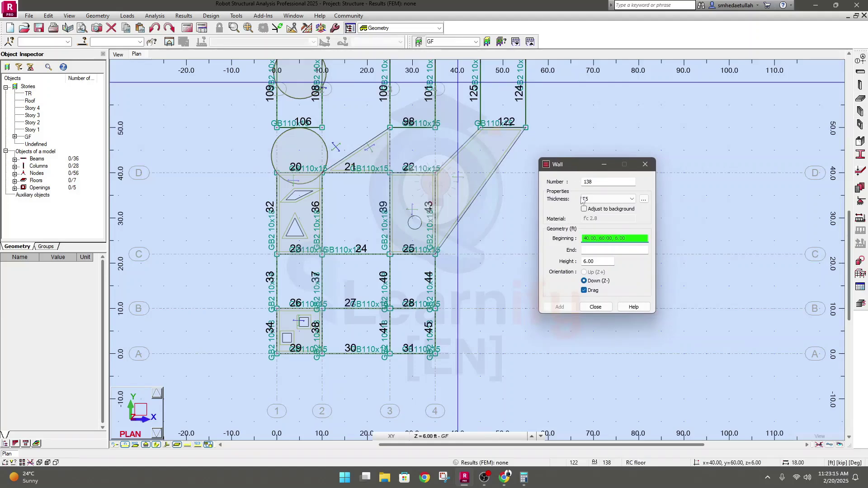
left_click(631, 200)
left_click(631, 207)
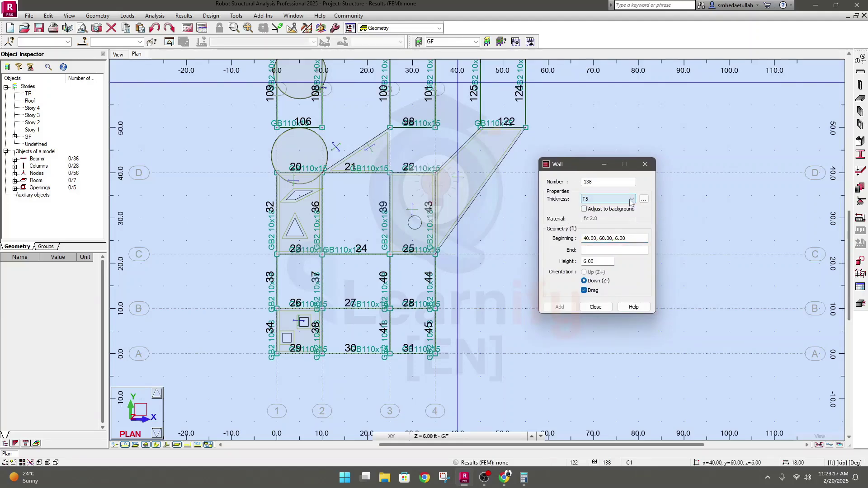
left_click(595, 200)
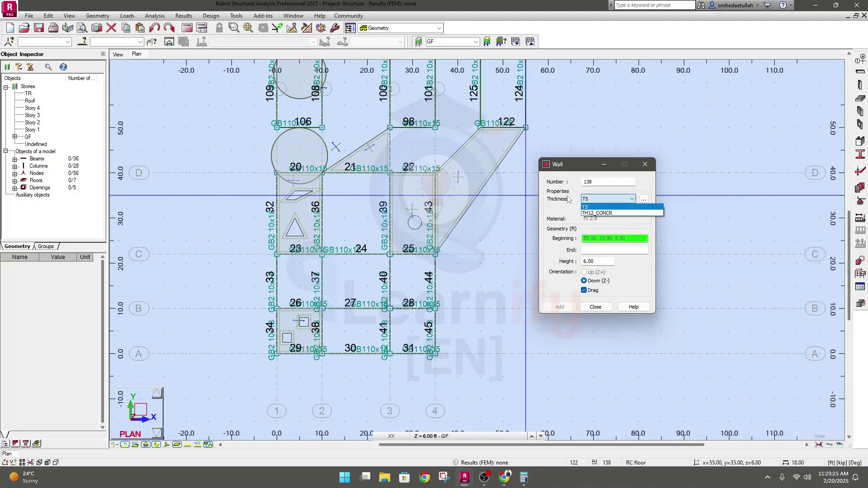
left_click(588, 207)
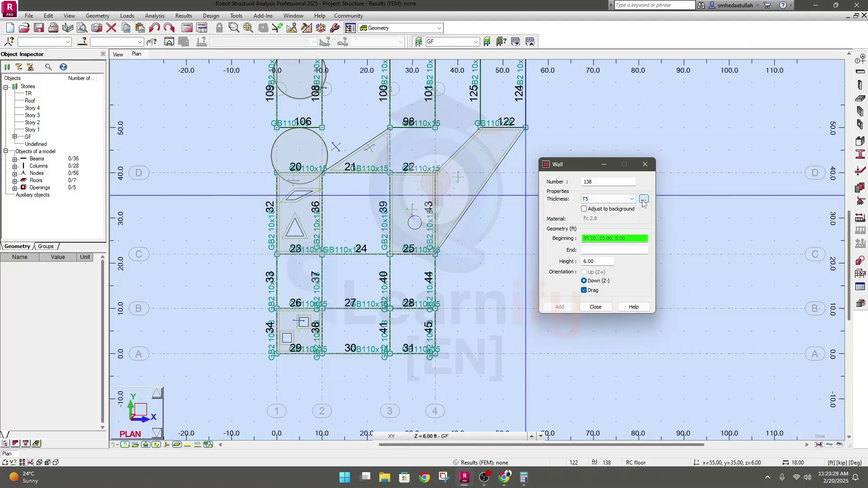
left_click(643, 199)
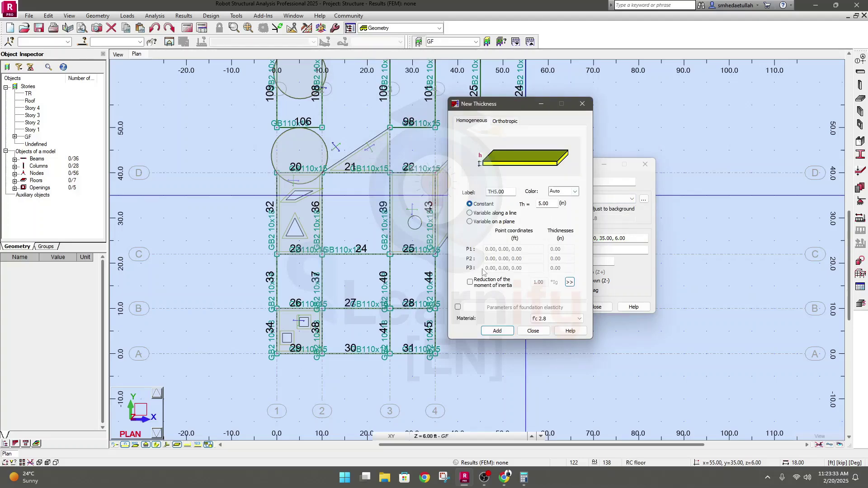
left_click(537, 334)
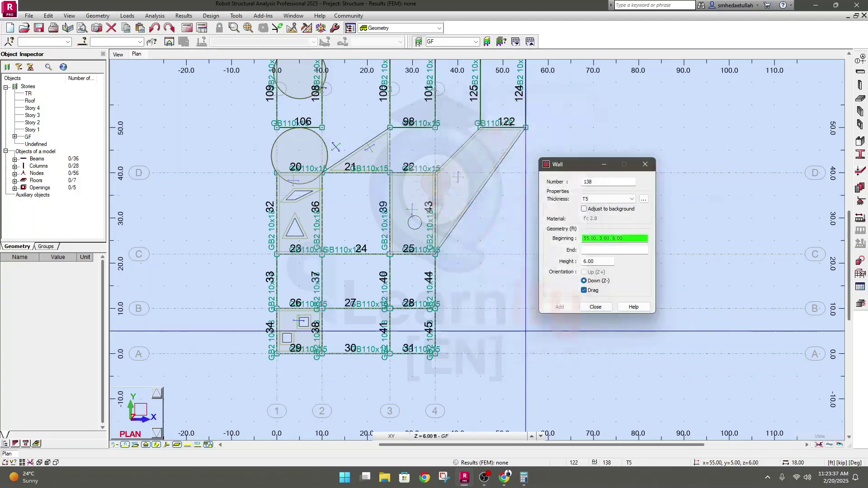
- Switch the plan to Story 1 at 16.00 ft and set the wall height to 16 ft
left_click_drag(603, 261, 550, 261)
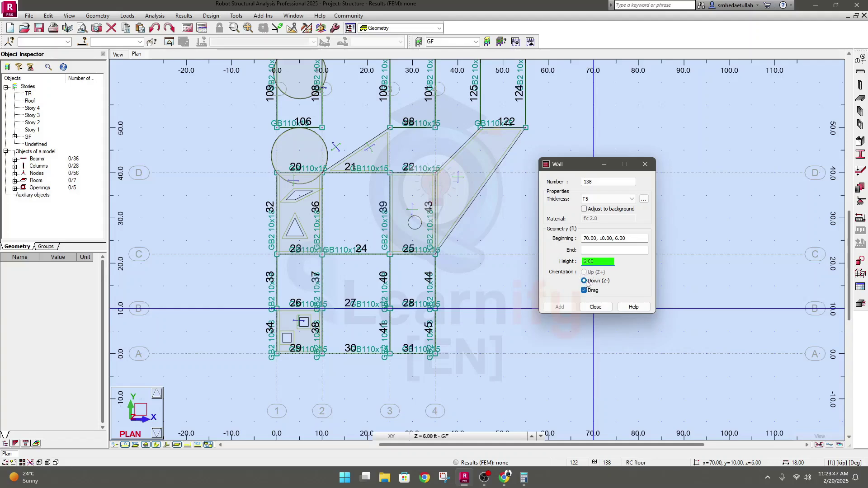
left_click(422, 437)
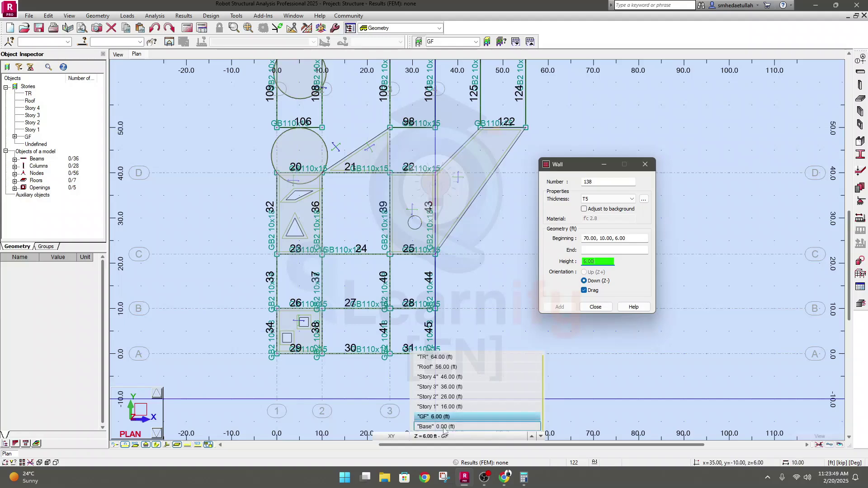
left_click(429, 437)
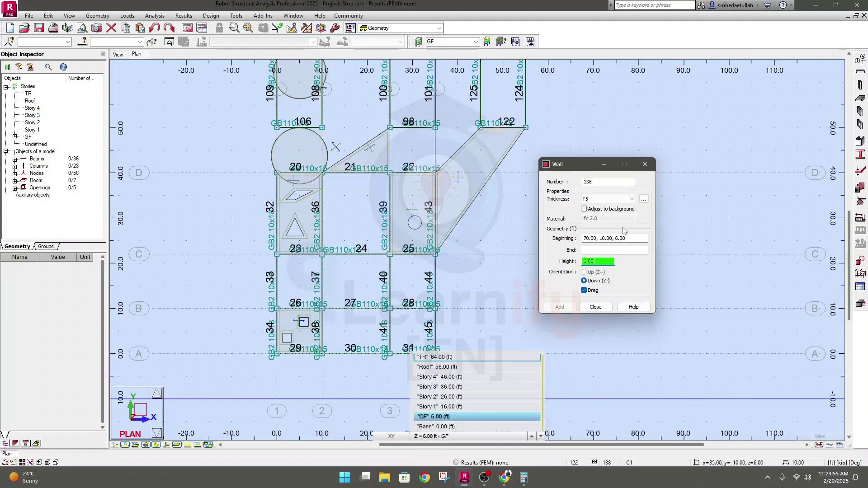
left_click_drag(602, 262, 572, 262)
left_click(447, 407)
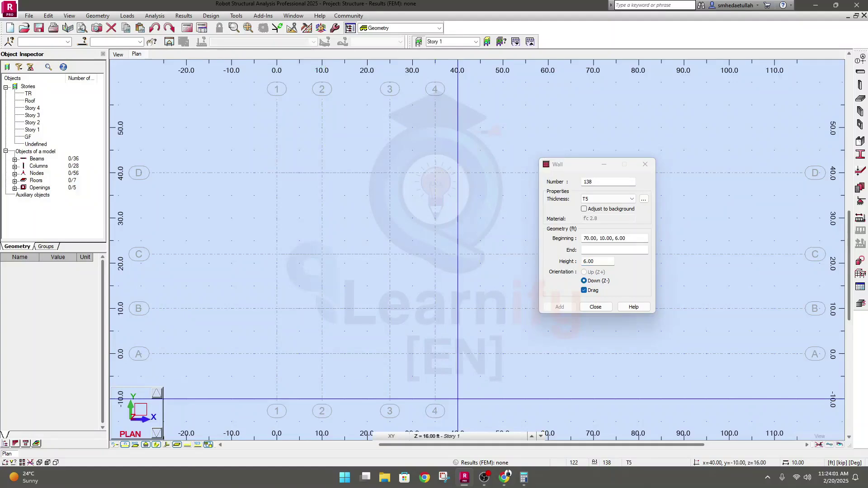
middle_click_drag(367, 286, 364, 256)
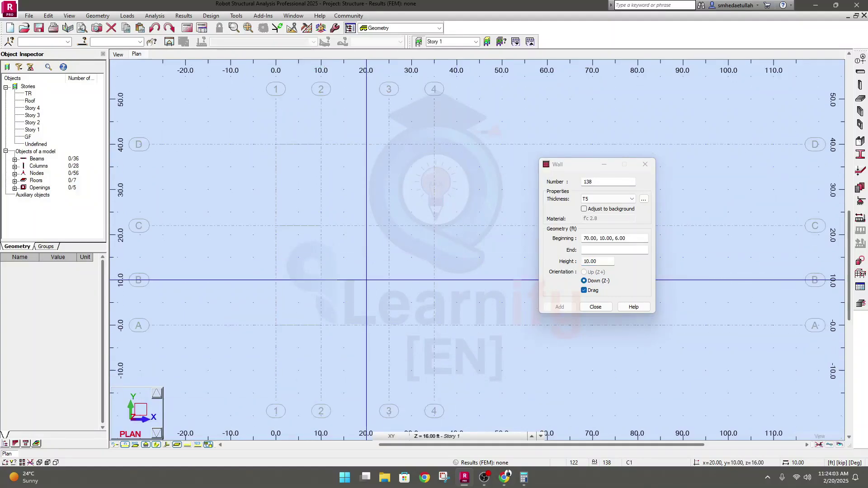
double_click(603, 261)
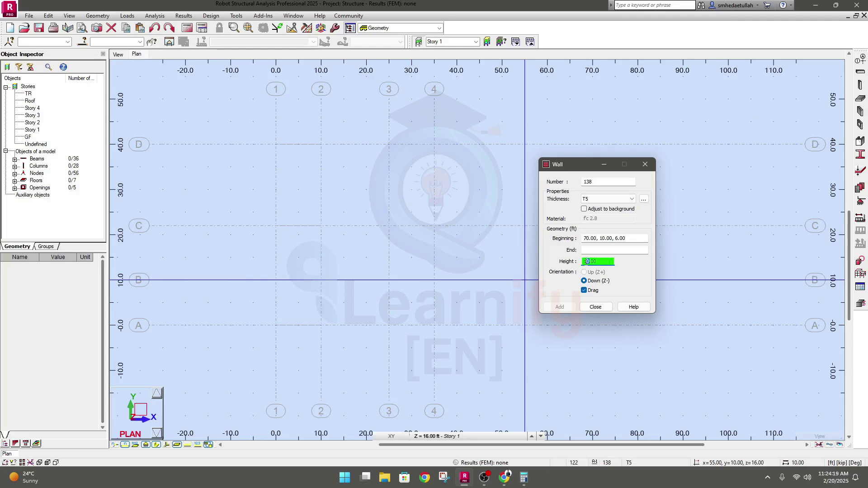
type("16")
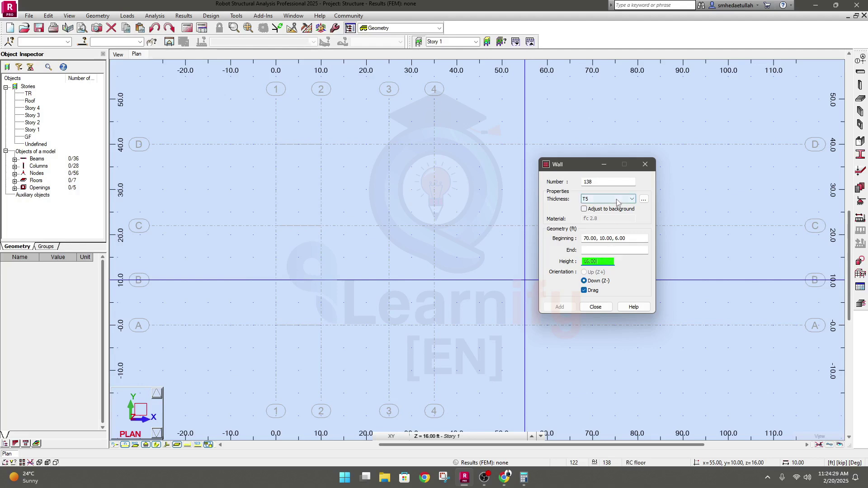
- Draw continuous T5 walls from grid point A-1 through A-2, A-3, B-3, B-2 and C-2 to C-3
left_click(585, 239)
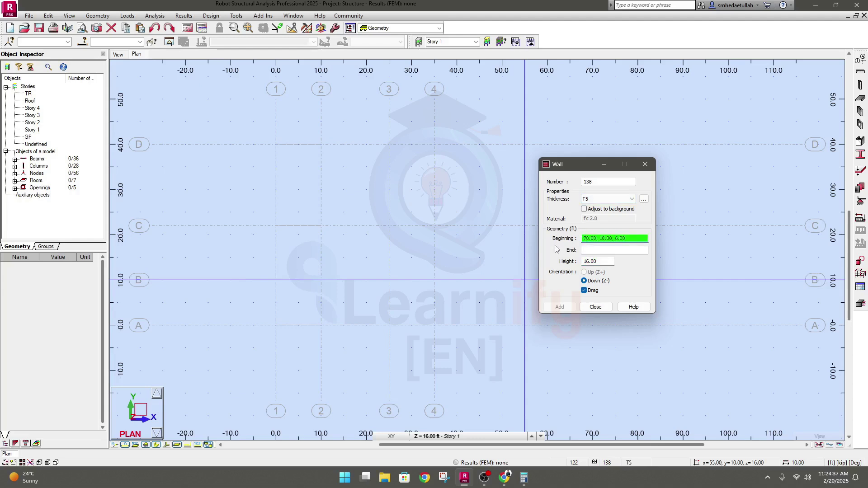
left_click(275, 325)
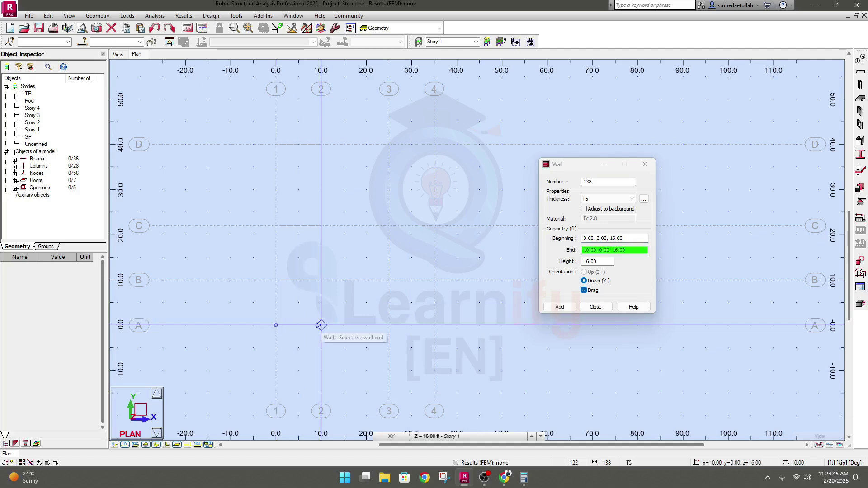
left_click(321, 325)
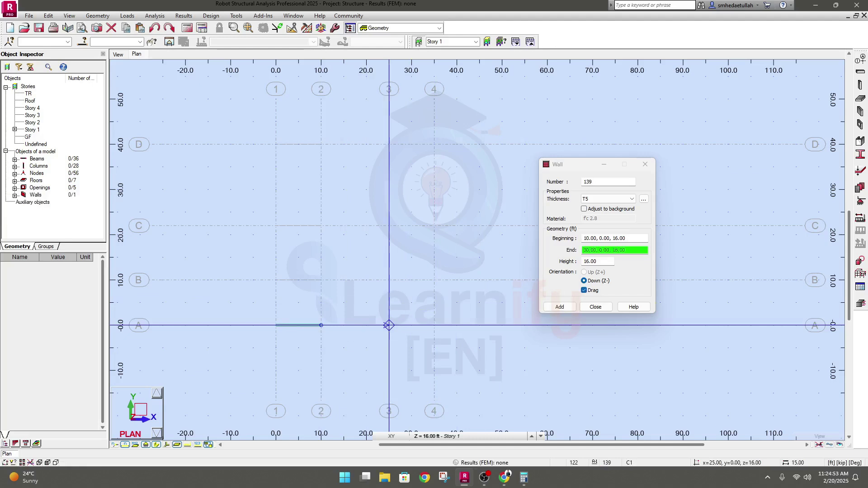
left_click(389, 325)
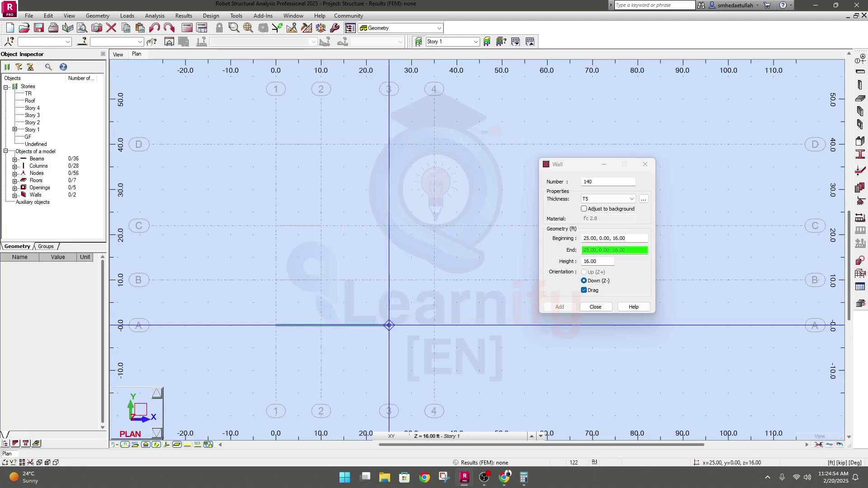
left_click(389, 280)
left_click(321, 280)
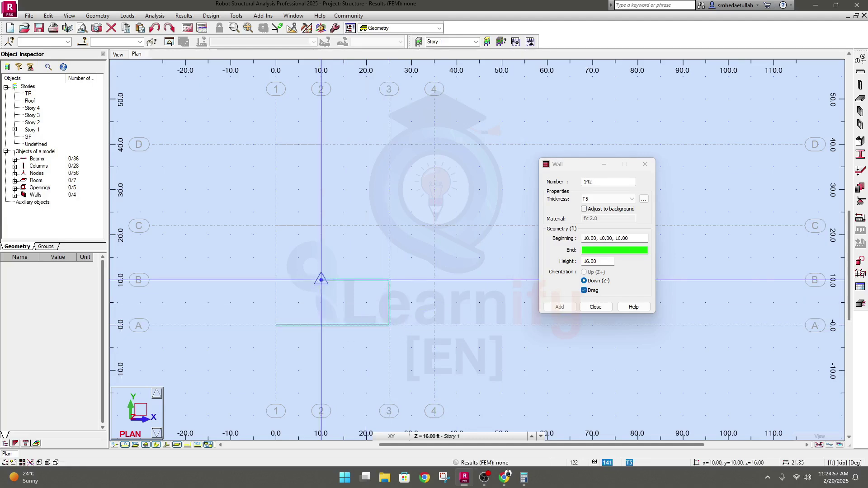
left_click(321, 225)
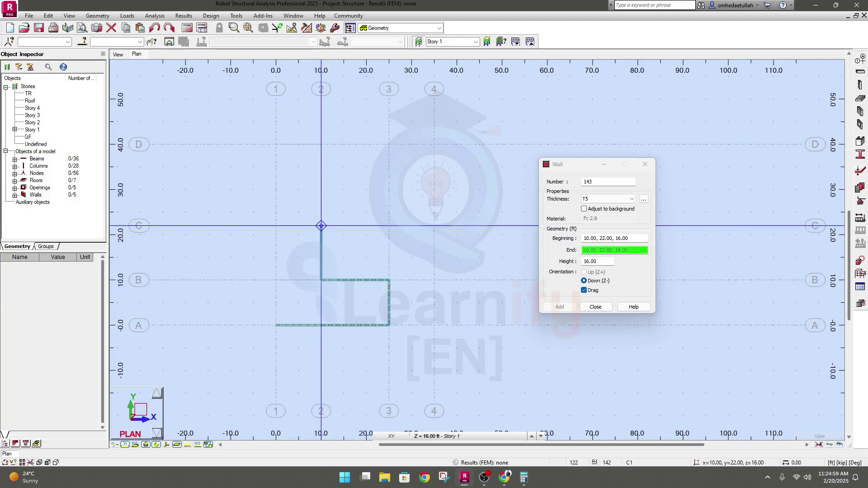
left_click(389, 226)
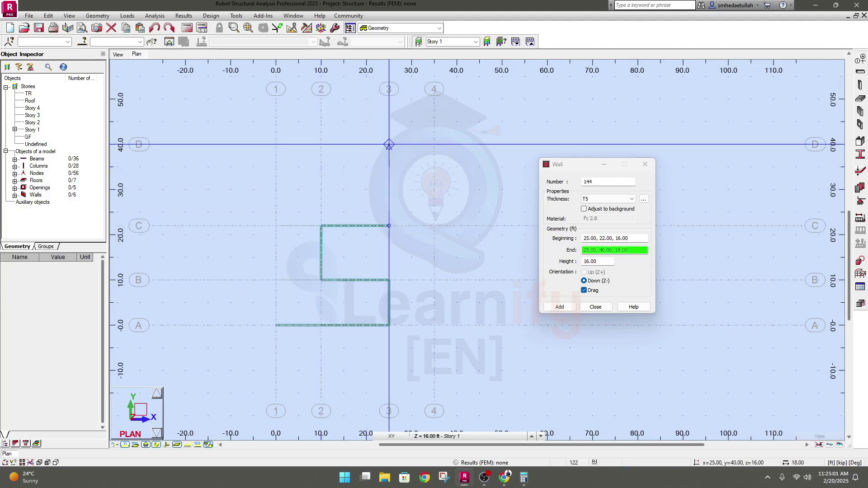
- Continue the wall chain from C-3 through D-3, D-2, D-1, C-1 and B-1, closing it at A-1
left_click(389, 144)
left_click(321, 144)
left_click(276, 145)
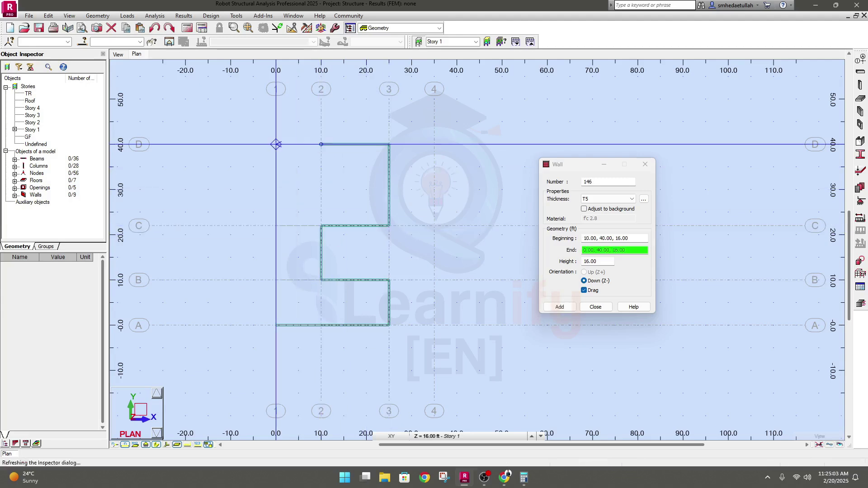
left_click(275, 226)
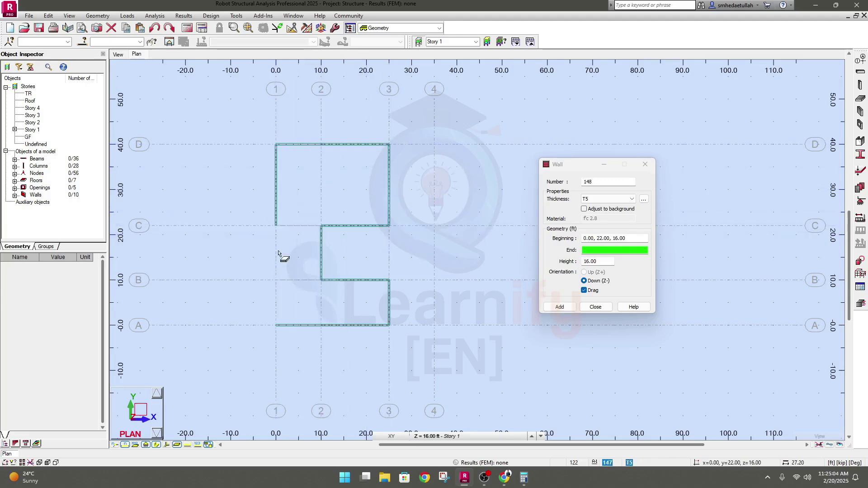
left_click(276, 280)
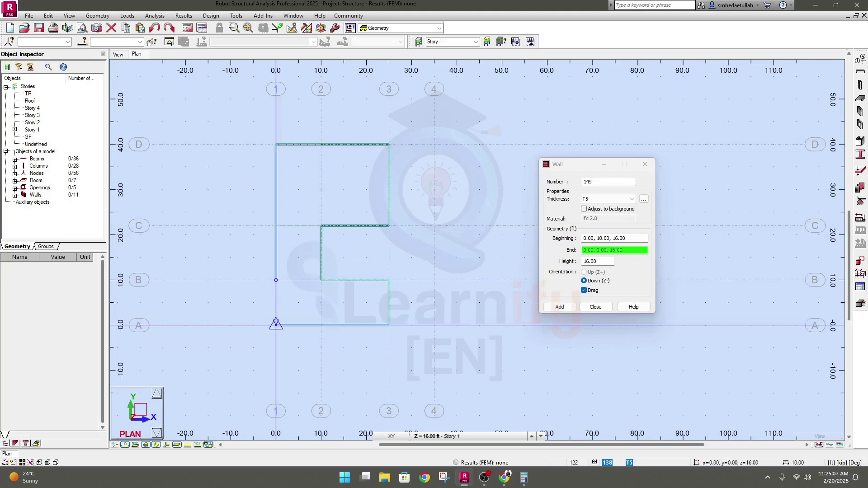
left_click(276, 325)
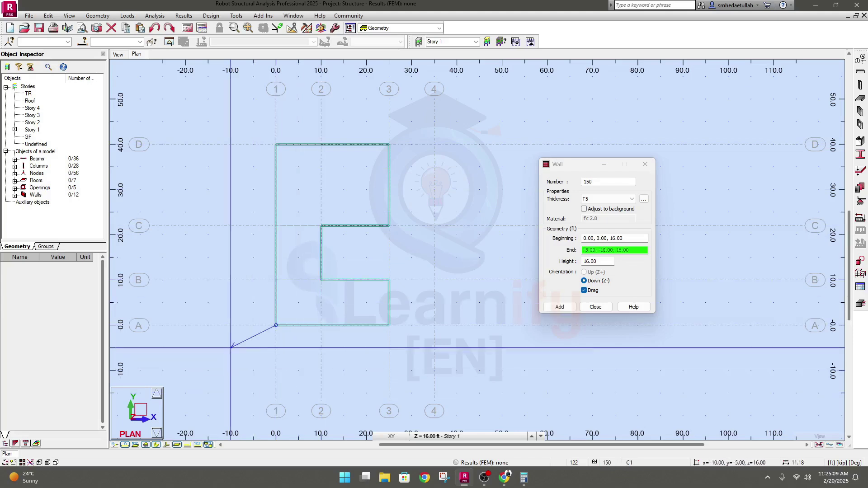
- Turn off the Drag option and add a separate T5 wall along axis C between axes 3 and 4
left_click(585, 291)
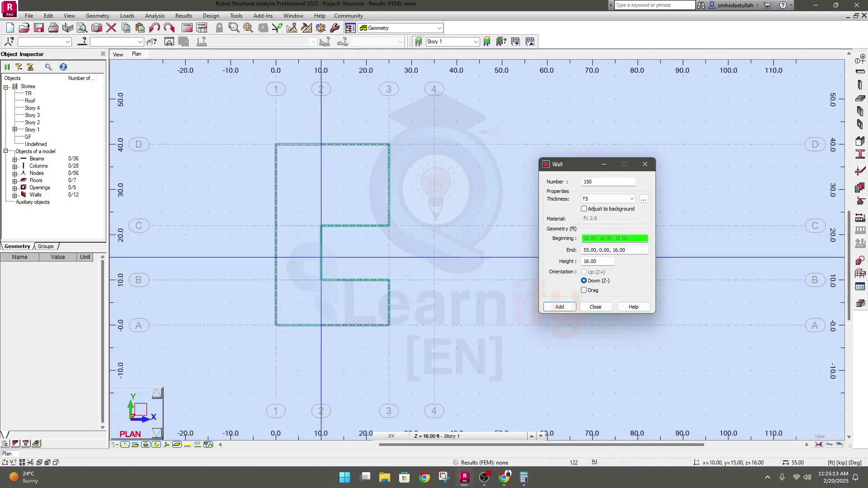
middle_click_drag(415, 315, 390, 315)
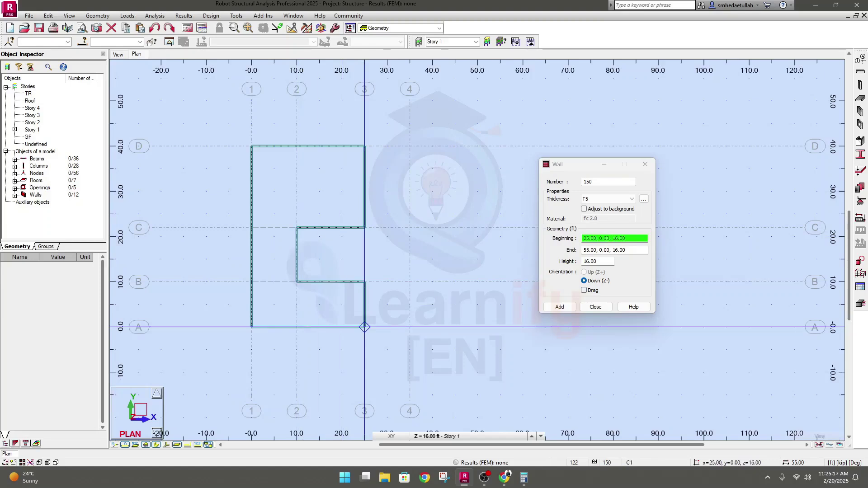
middle_click_drag(390, 254, 387, 258)
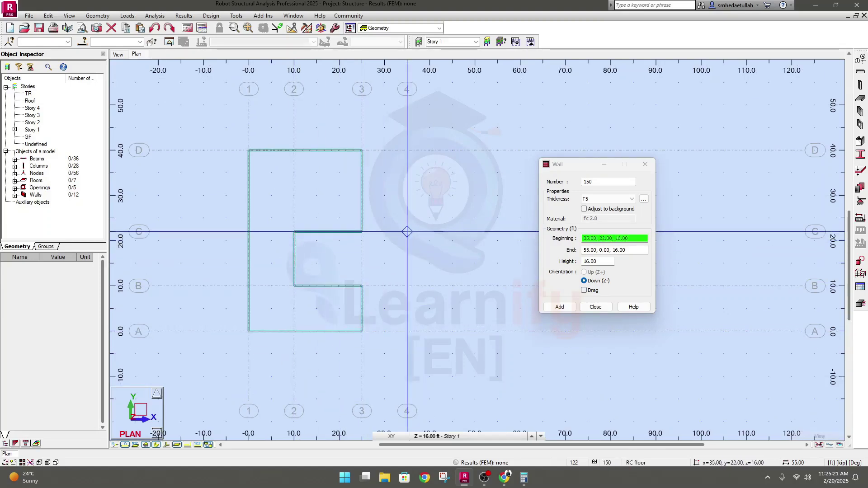
left_click(361, 231)
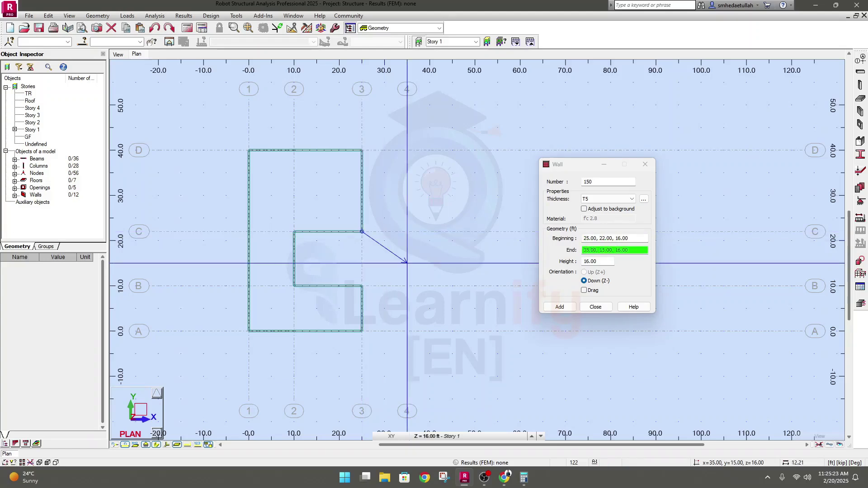
left_click(406, 231)
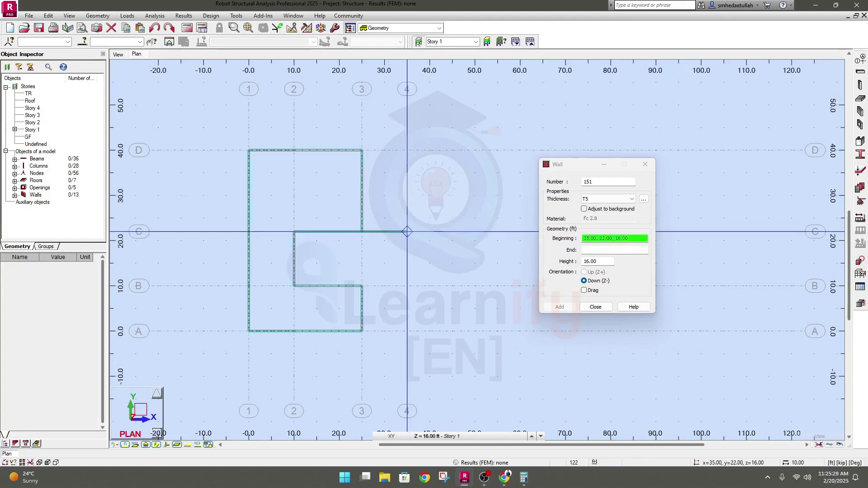
- Turn on the Drag option and draw T5 walls along axis 4 from C through B to A
left_click(583, 290)
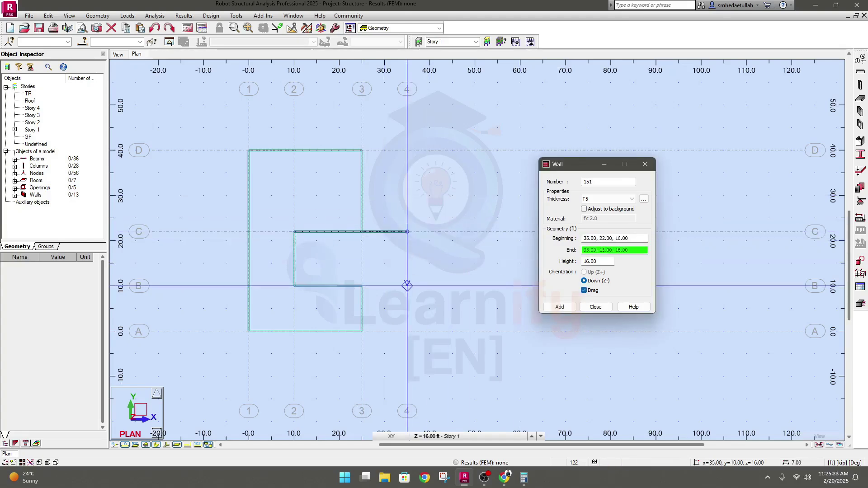
left_click(407, 285)
left_click(407, 330)
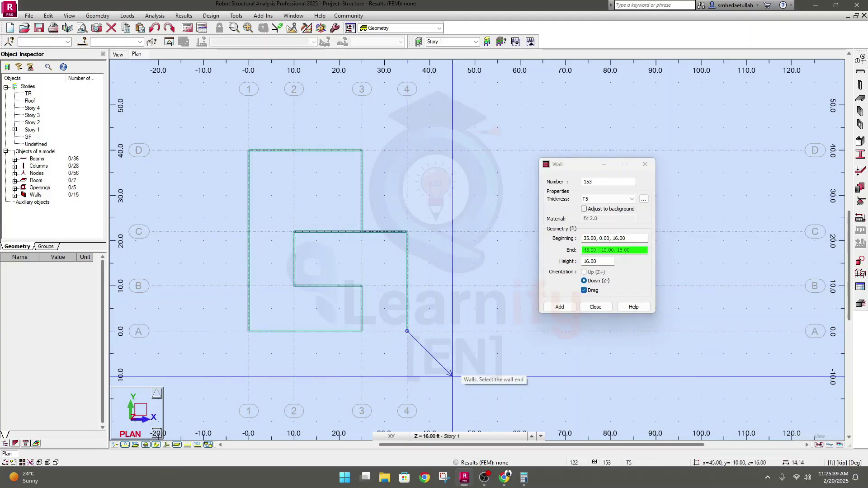
key("Escape")
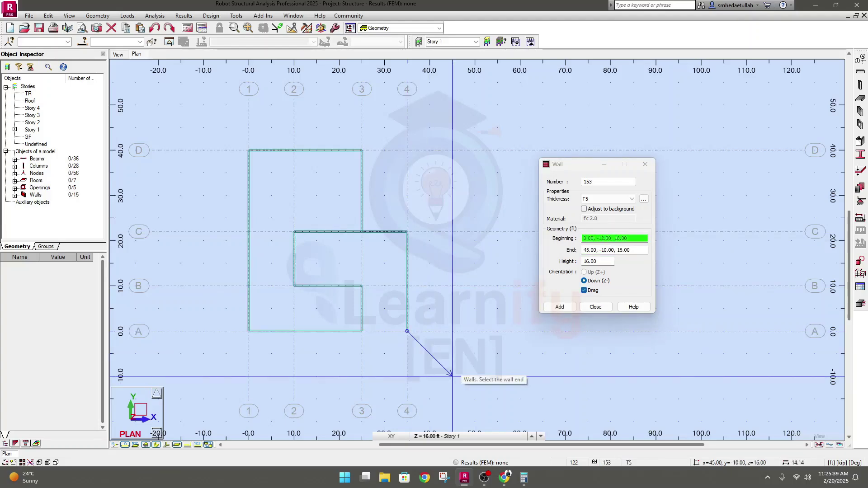
left_click(595, 307)
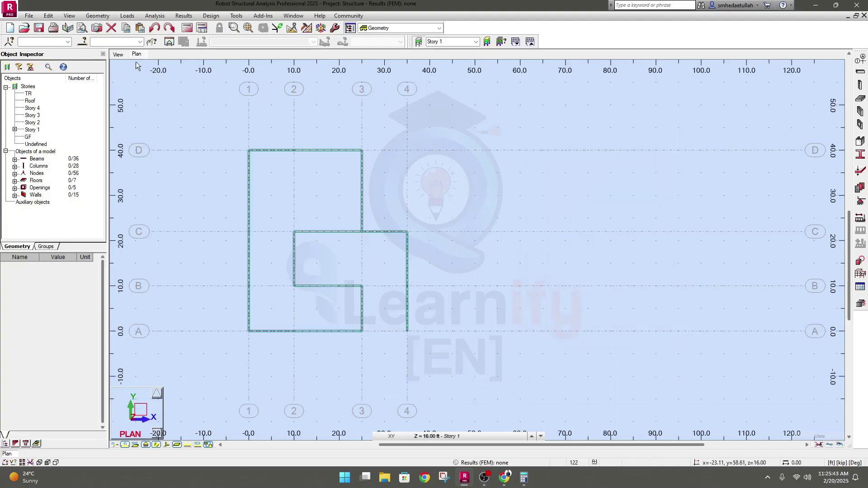
- Examine the new 16 ft walls and the beams at their base from several angles in the 3D view
left_click(119, 54)
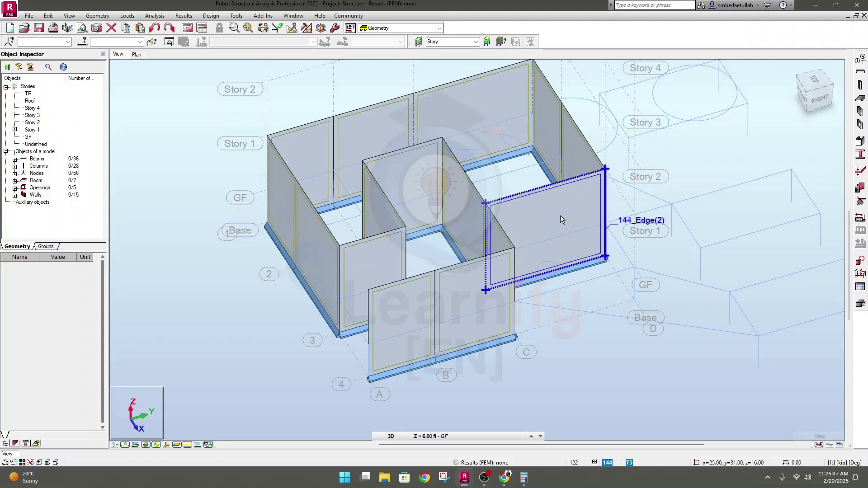
scroll(546, 204, "up", 3)
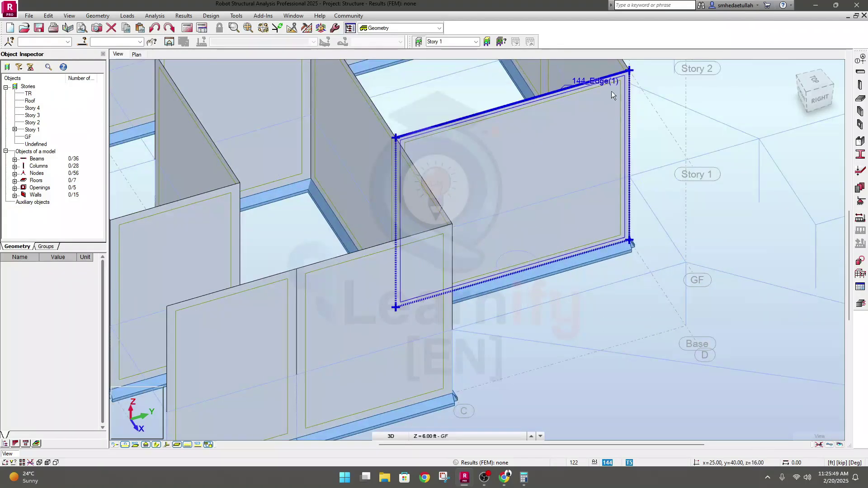
scroll(628, 235, "down", 5)
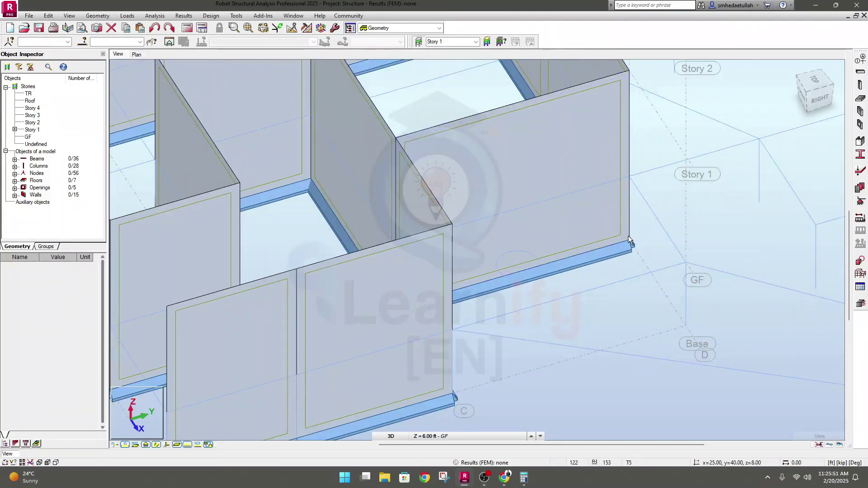
middle_click_drag(328, 385, 300, 382, "shift")
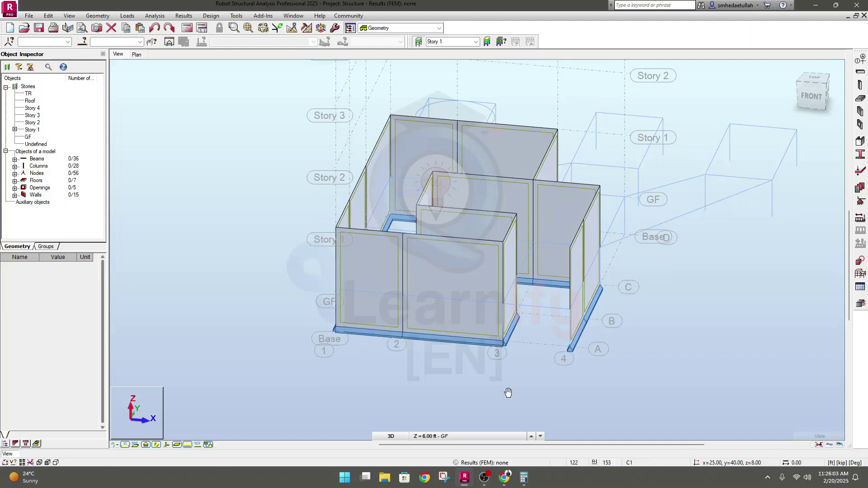
middle_click_drag(508, 393, 432, 387)
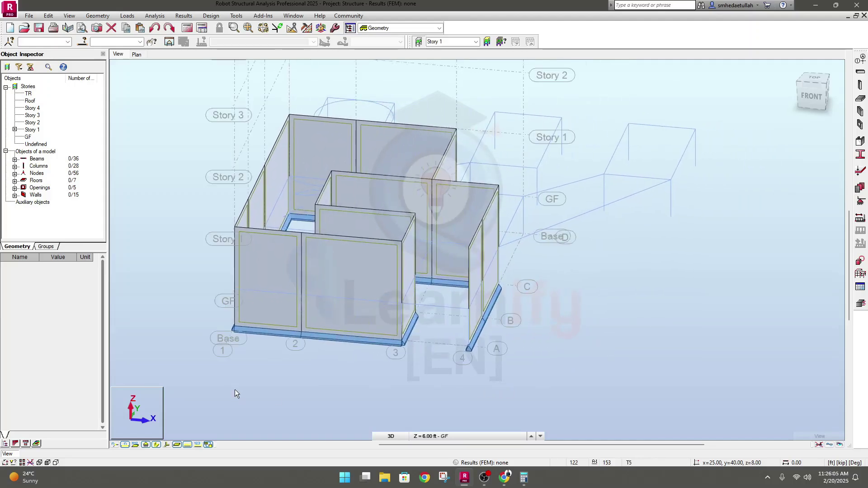
left_click(167, 444)
left_click(167, 445)
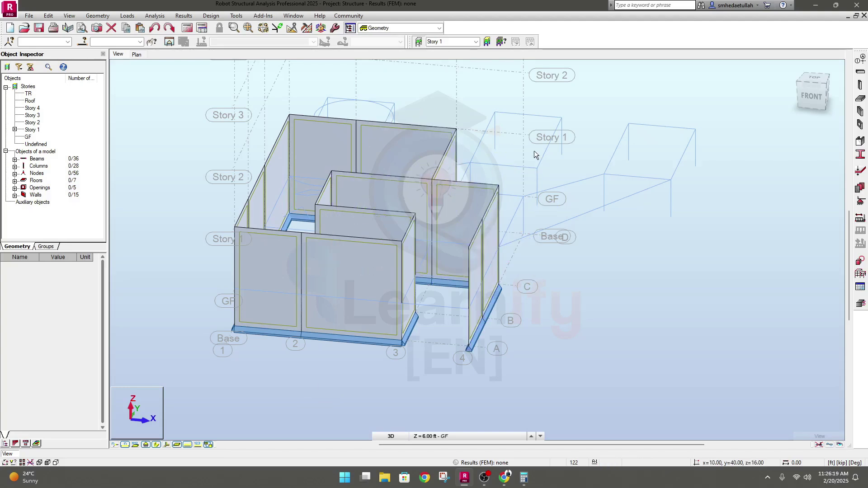
- Define Core wall 1 in the Story 1 plan from the three connected walls along axes B, 2 and C
left_click(140, 55)
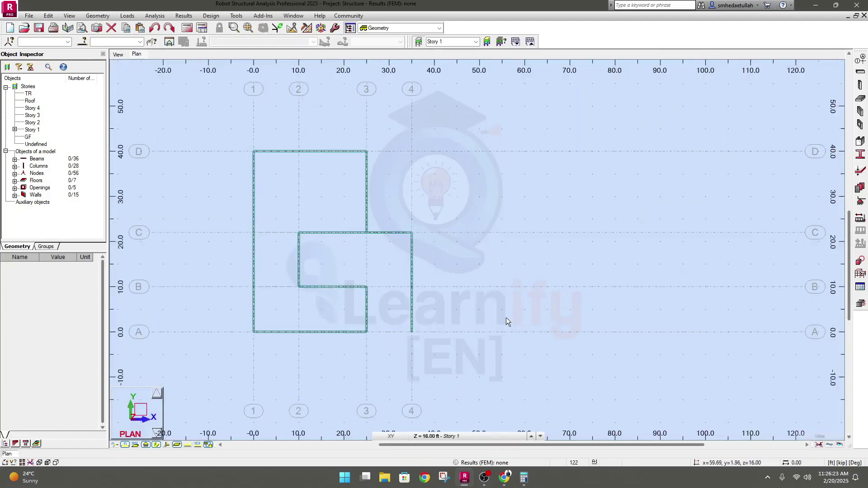
left_click(860, 141)
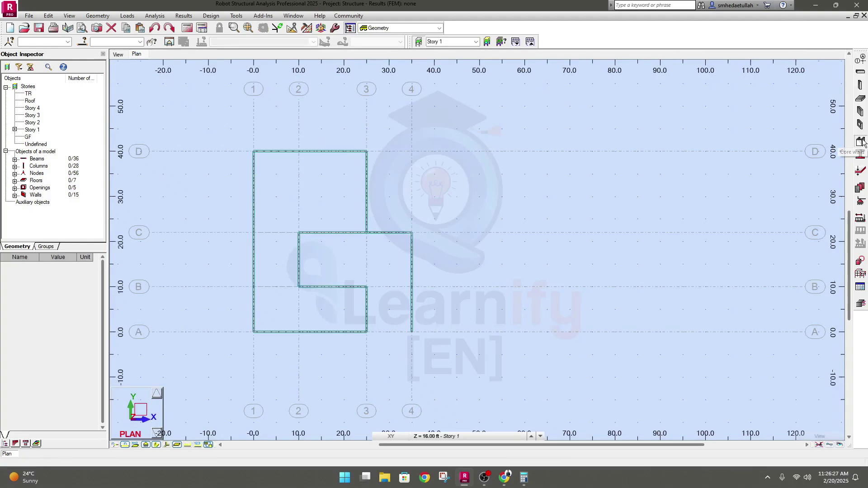
left_click_drag(753, 62, 519, 99)
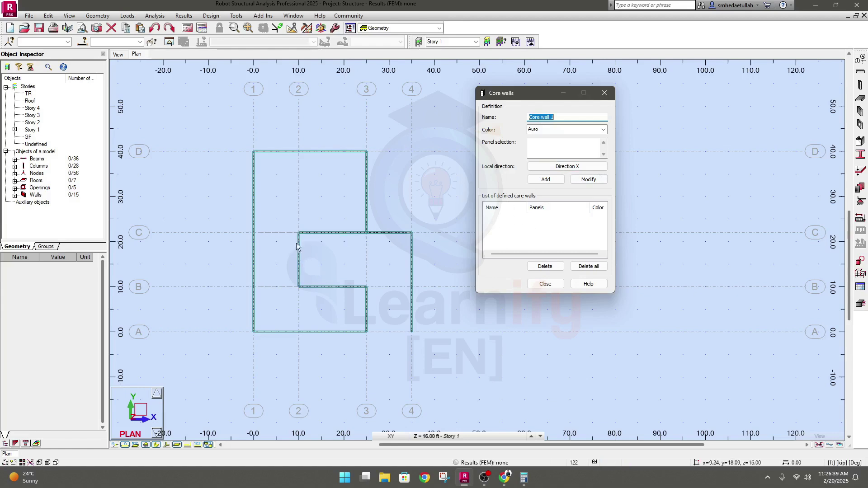
left_click_drag(276, 224, 371, 293)
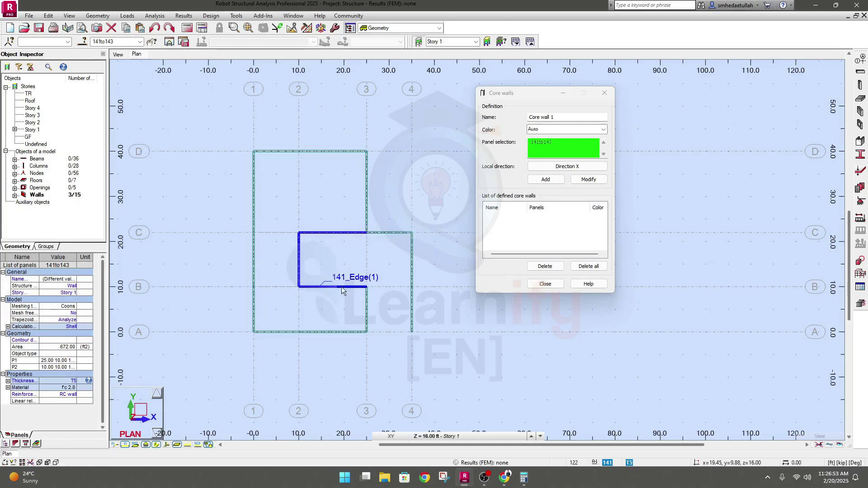
left_click(546, 179)
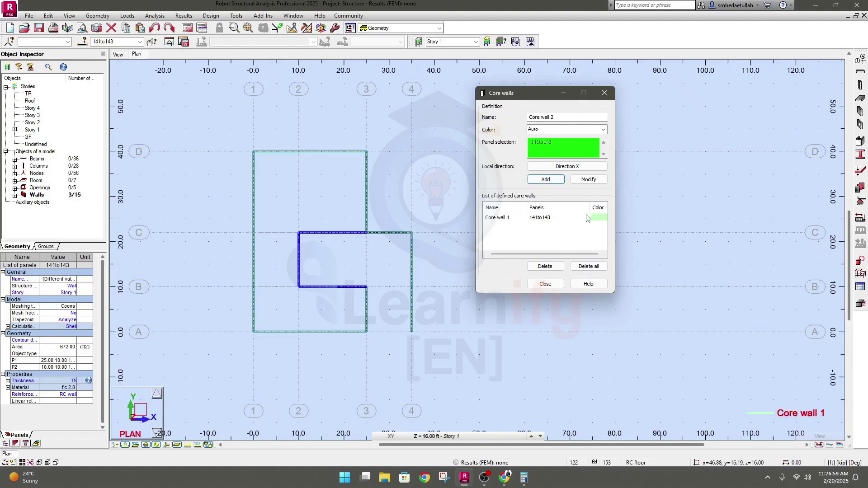
left_click(544, 285)
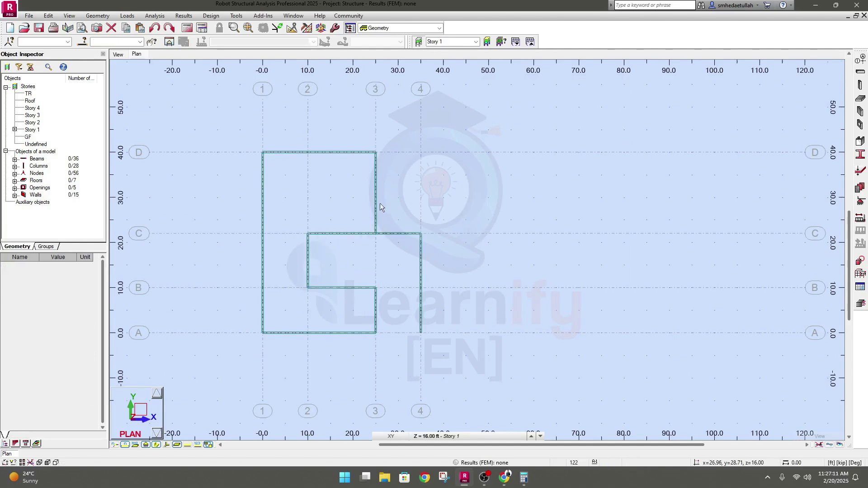
- Select the three core walls along axes B, 2 and C in the plan to review them
left_click(328, 234)
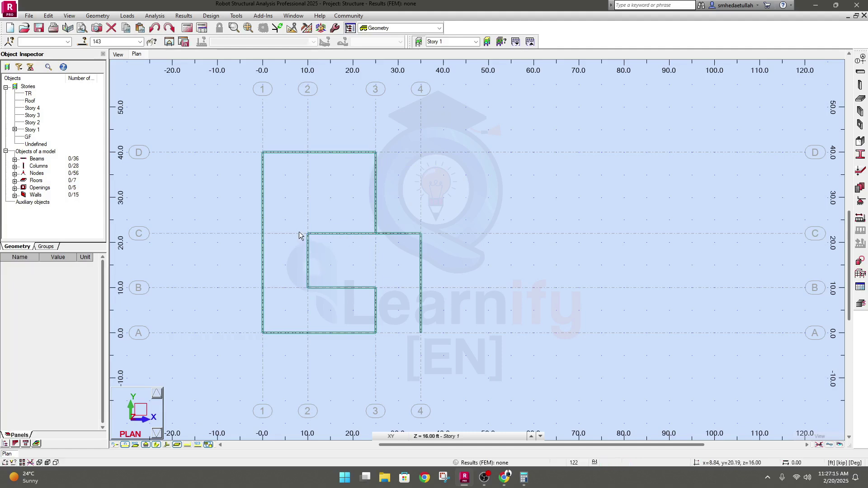
left_click_drag(297, 225, 387, 302)
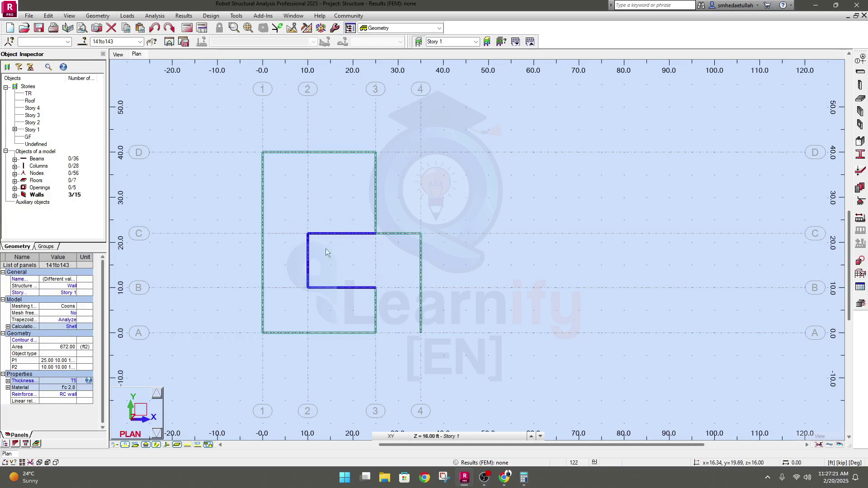
middle_click_drag(333, 261, 383, 254)
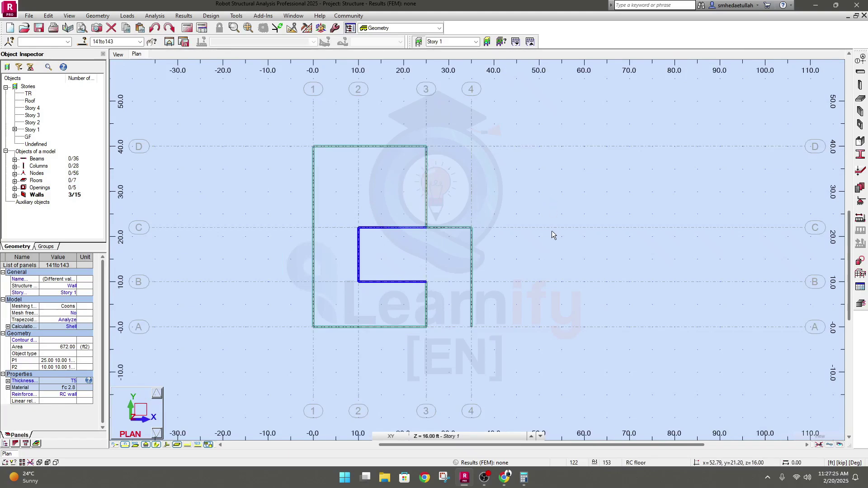
left_click(597, 480)
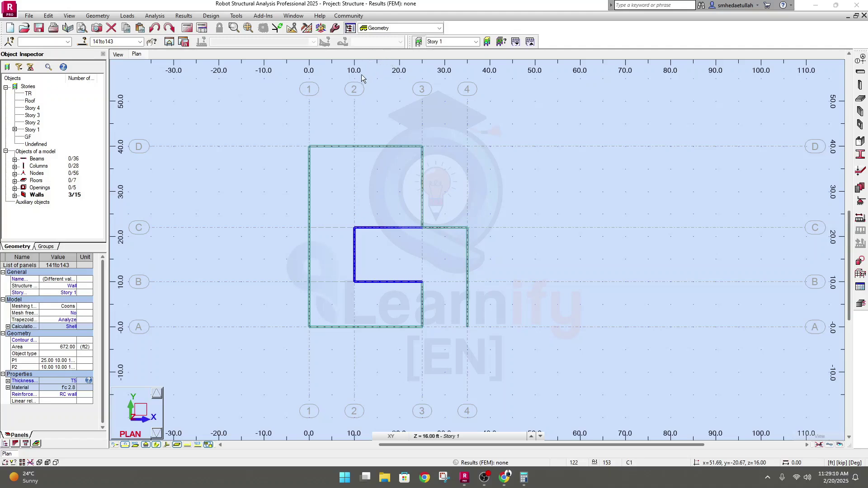
- Set the plan grid step Dx to 2 ft and check the ruler spacing along X
left_click(69, 16)
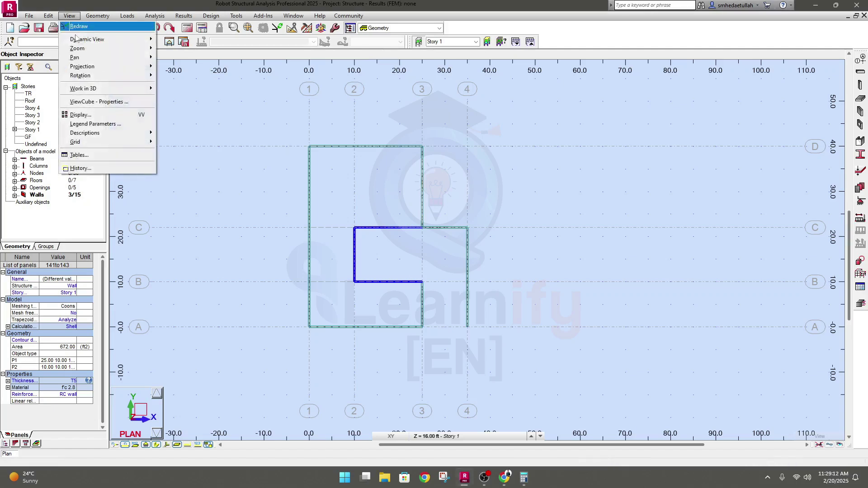
mouse_move(108, 146)
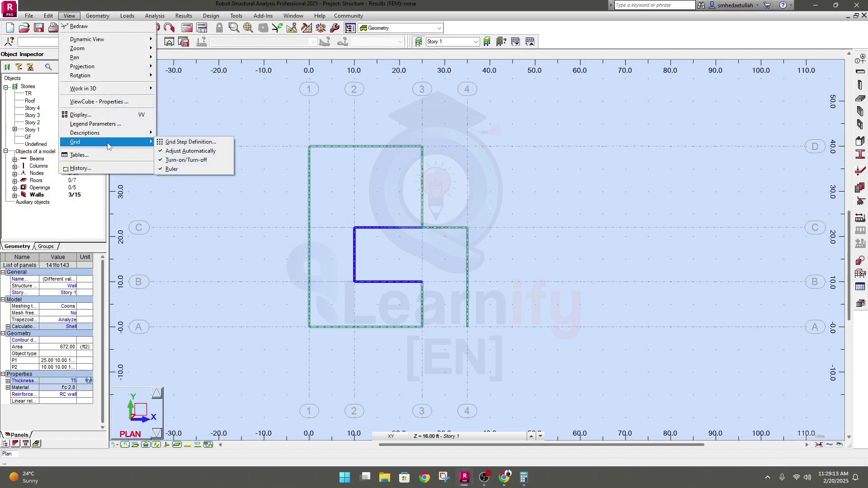
left_click(190, 143)
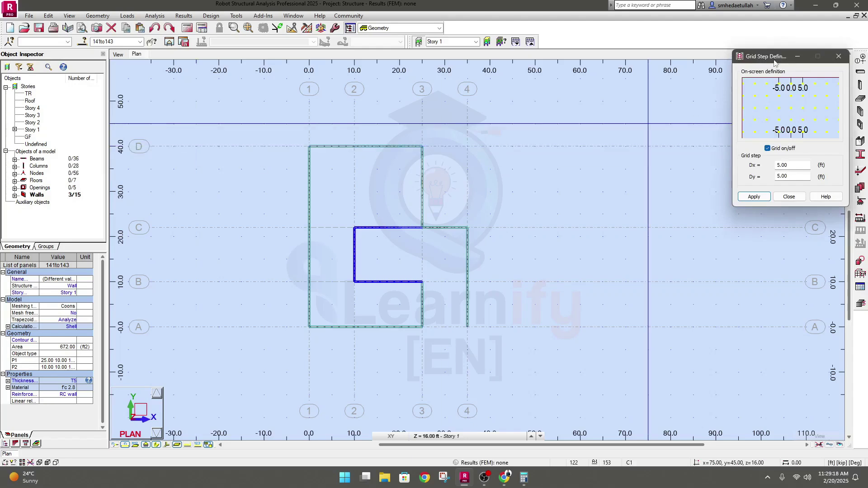
left_click_drag(756, 56, 627, 88)
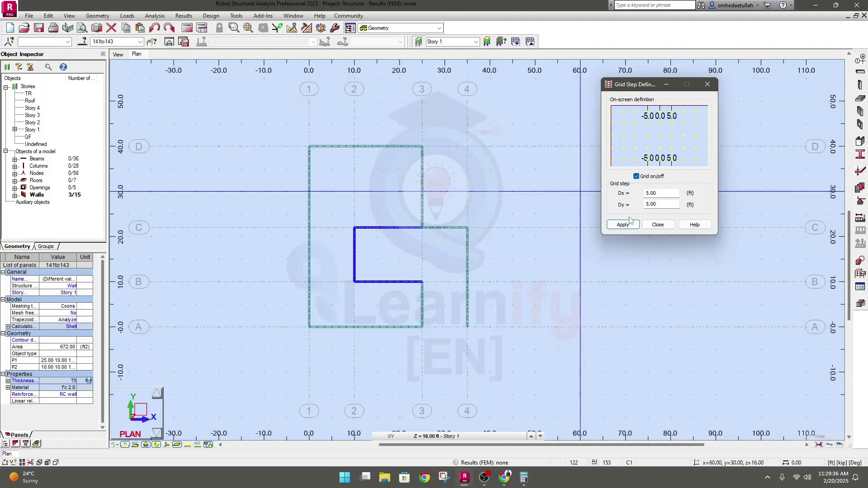
left_click_drag(669, 195, 639, 194)
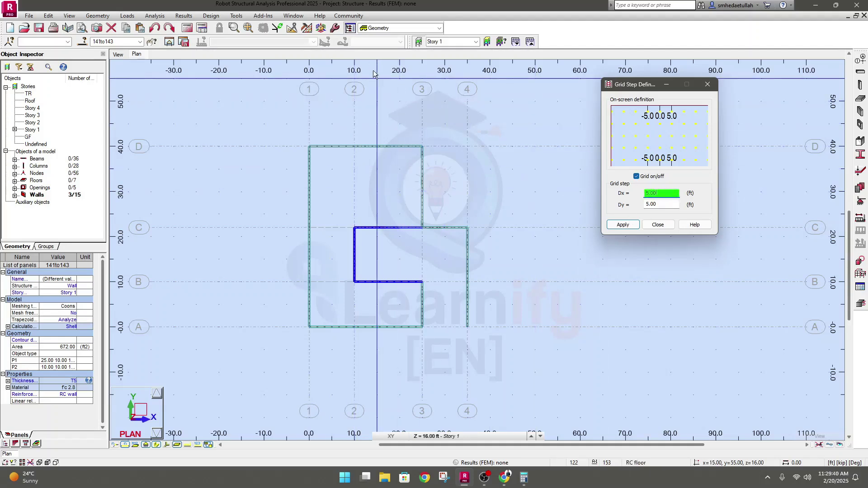
left_click_drag(662, 196, 619, 193)
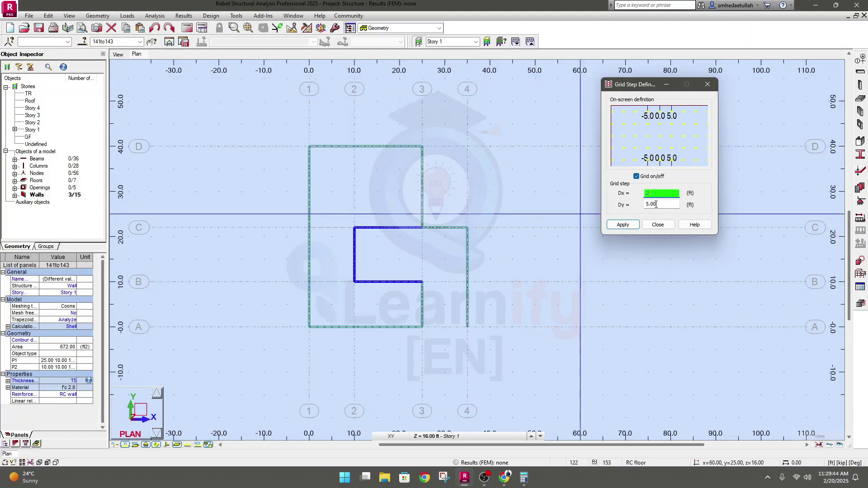
type("2")
left_click(623, 224)
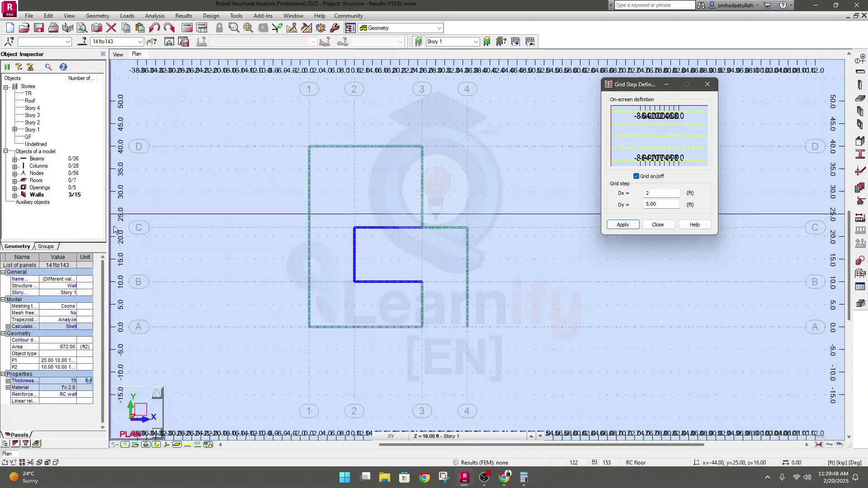
scroll(377, 75, "up", 4)
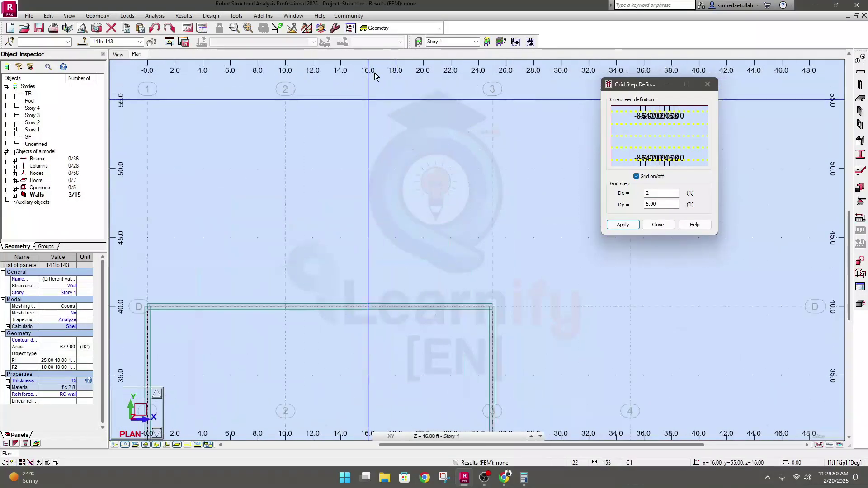
scroll(375, 72, "up", 1)
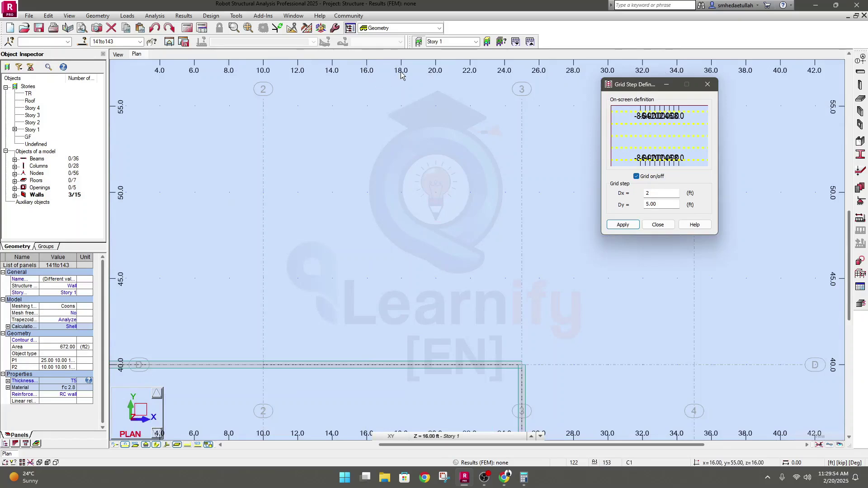
scroll(422, 77, "up", 4)
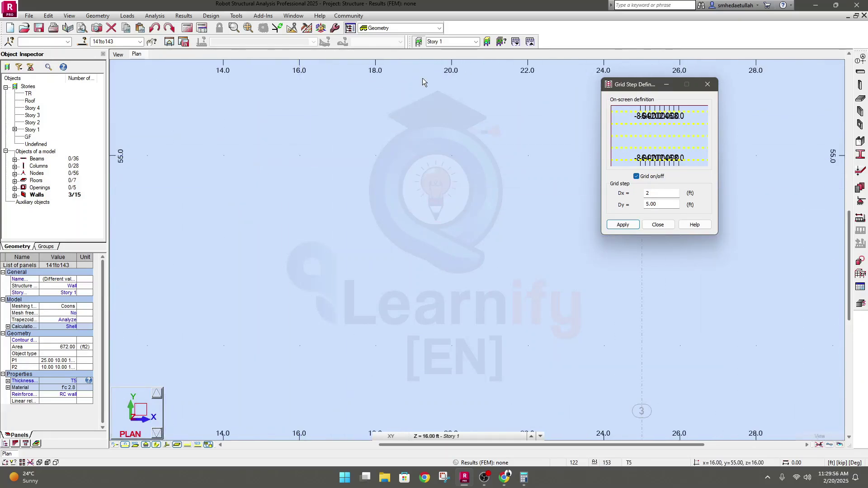
scroll(422, 80, "down", 1)
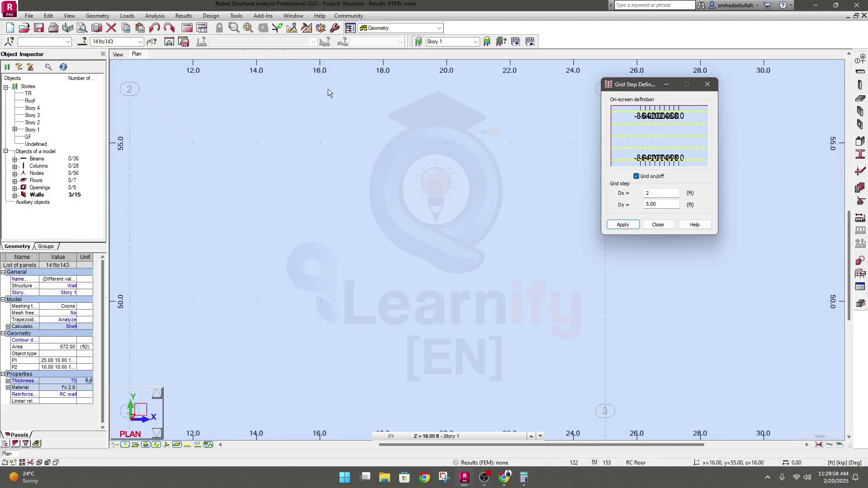
scroll(398, 129, "down", 5)
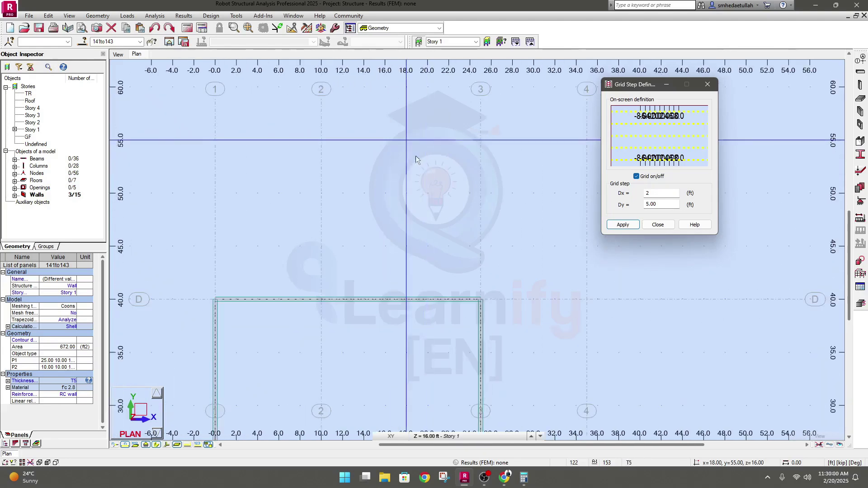
- Set the grid step Dx to 5 ft and apply it to the plan
double_click(659, 194)
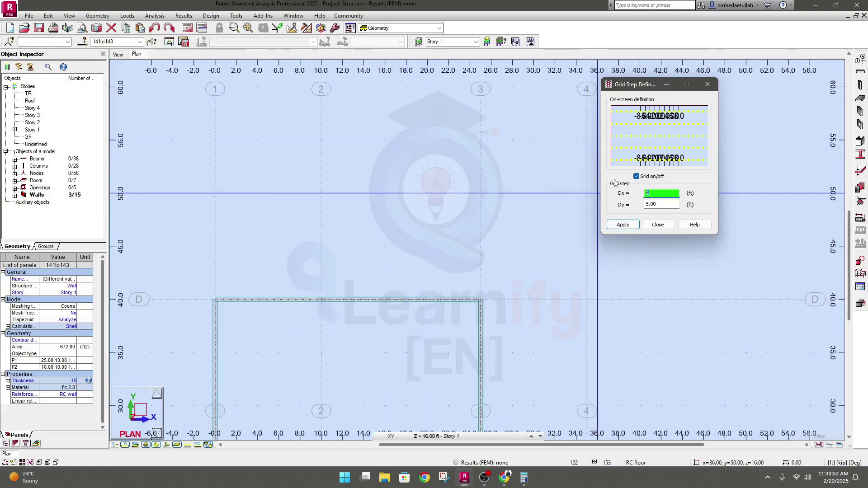
type("5105")
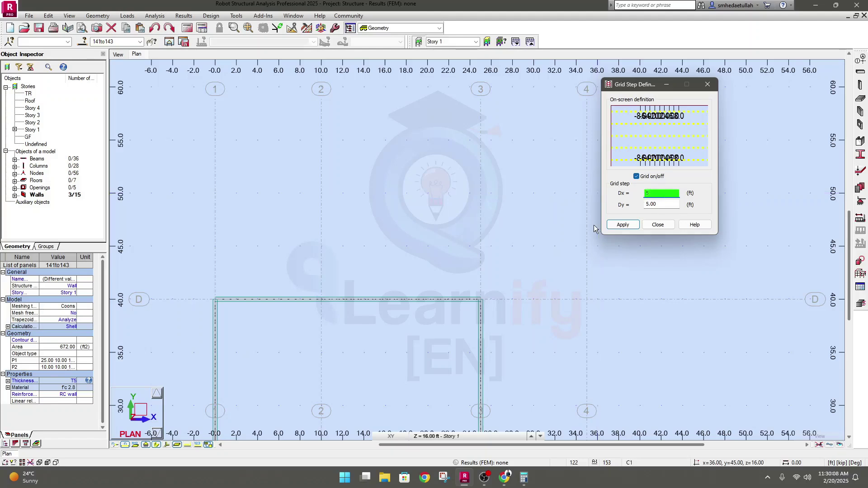
left_click(618, 227)
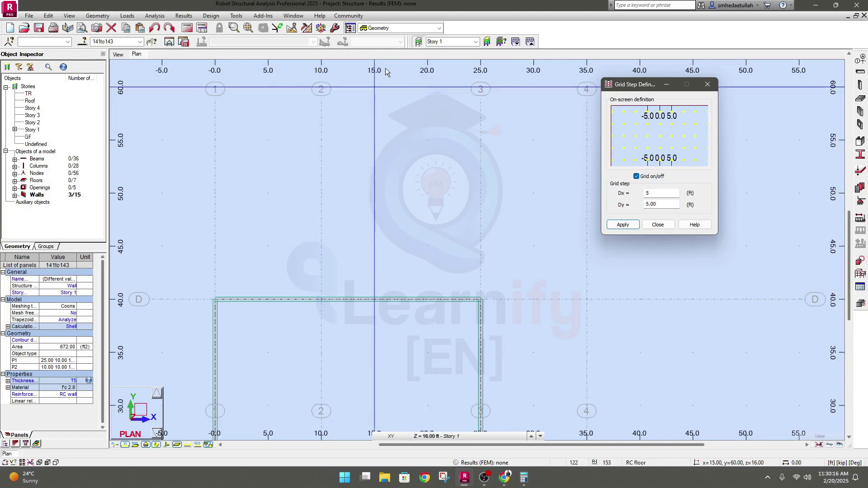
- Examine the 5 ft grid spacing along the X and Y rulers around the Story 1 plan
scroll(387, 69, "up", 4)
scroll(409, 91, "down", 5)
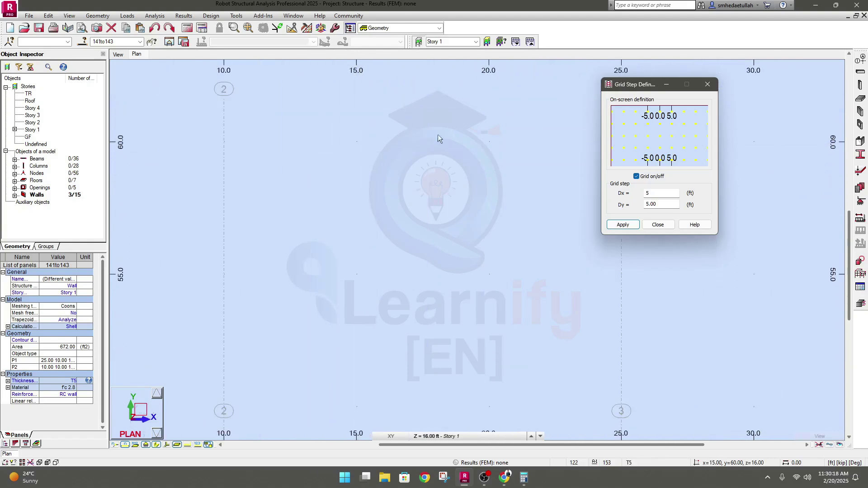
scroll(411, 151, "down", 2)
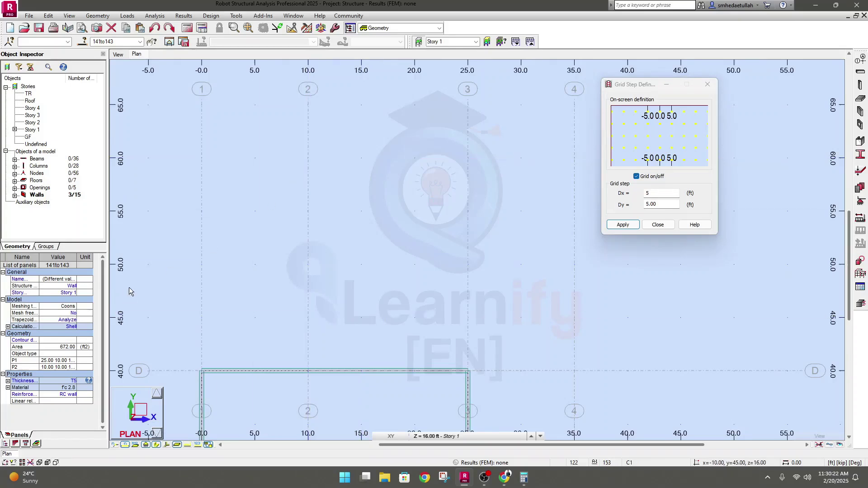
left_click(119, 265)
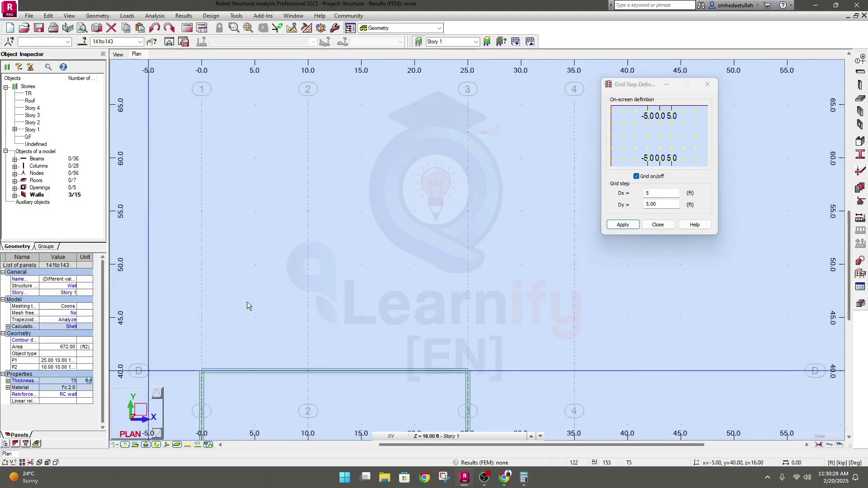
scroll(401, 216, "down", 3)
scroll(390, 227, "down", 1)
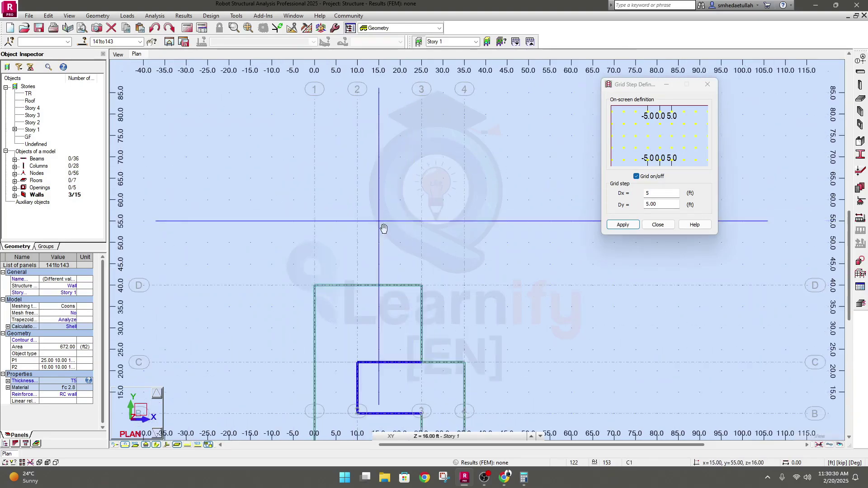
- Turn off the plan grid display and apply the change to the Story 1 plan
left_click(640, 178)
left_click(637, 177)
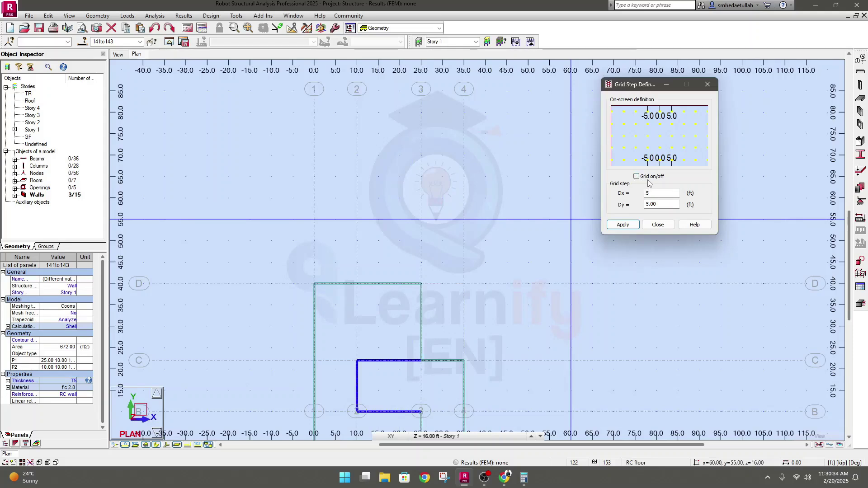
left_click(629, 226)
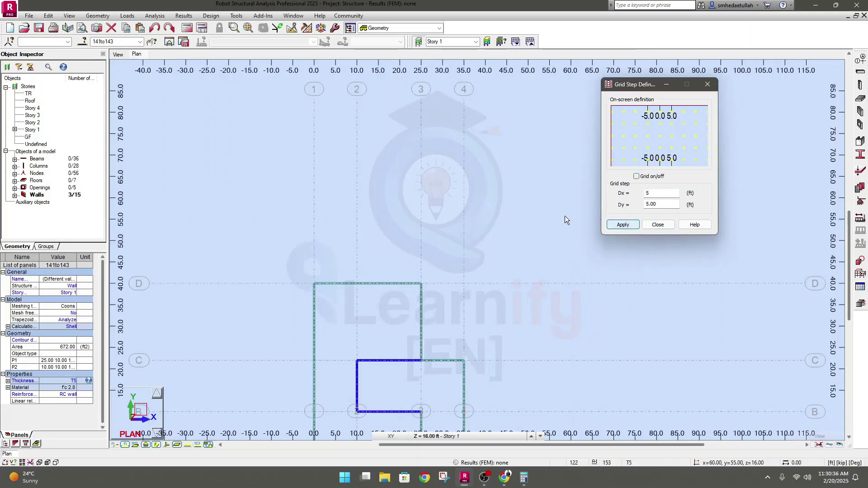
middle_click_drag(367, 286, 371, 251)
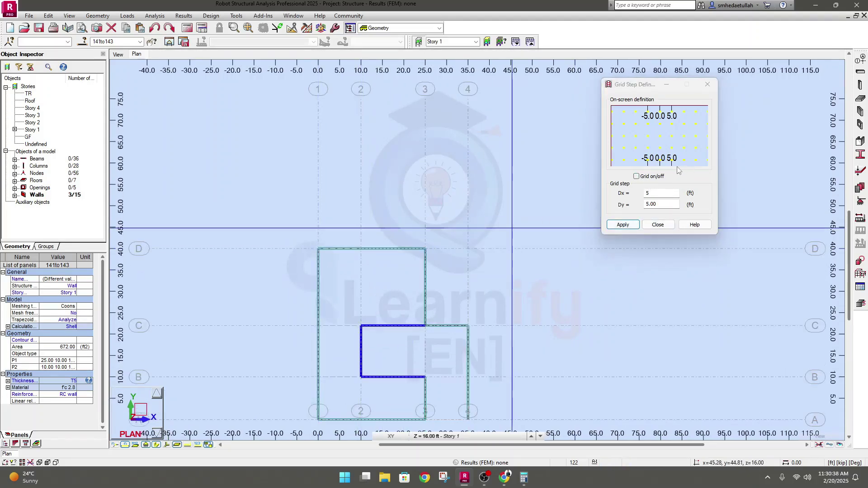
- Turn the plan grid display back on and apply it with Dx kept at 5.00 ft
left_click(637, 176)
left_click(626, 225)
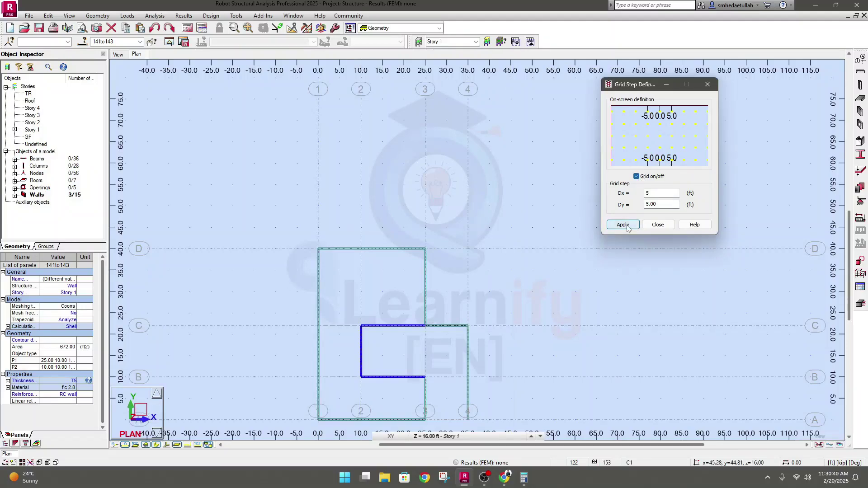
left_click(656, 193)
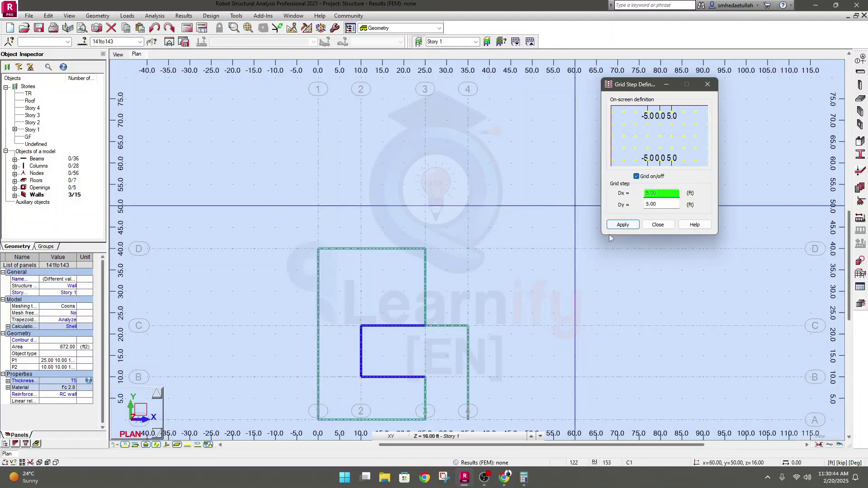
left_click(623, 225)
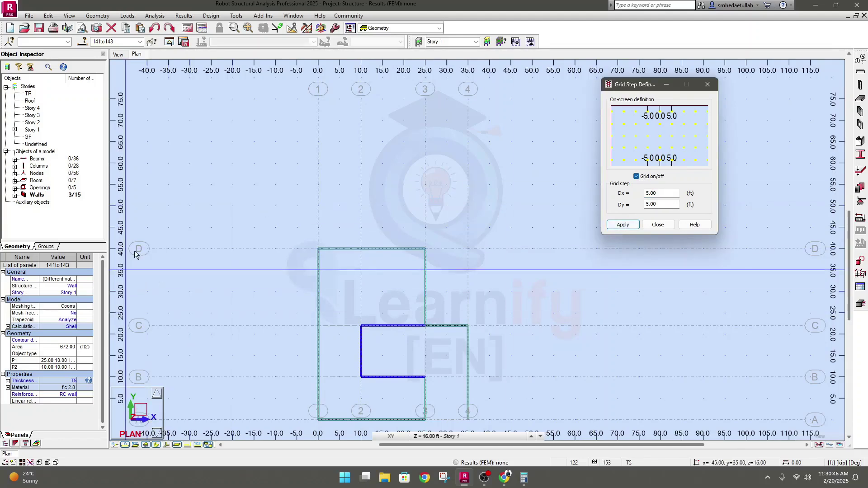